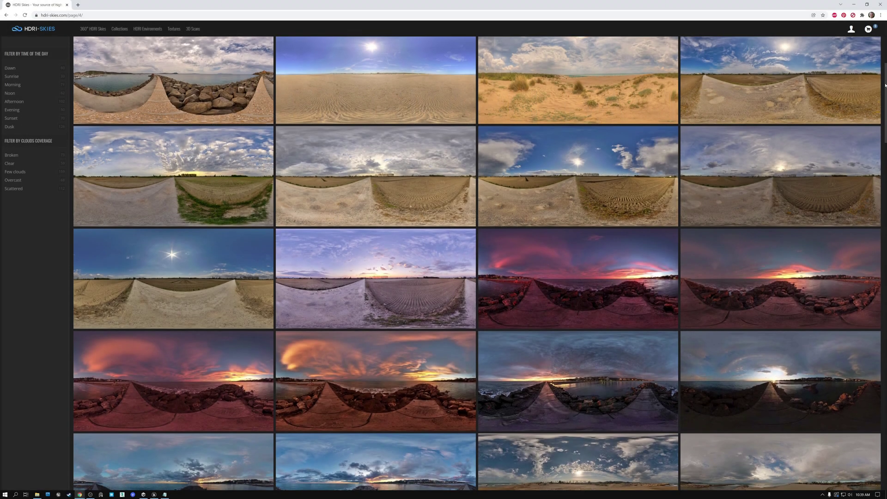
Scroll through the TestLatLong graph and select the DDX and DDY derivative nodes
scroll(885, 85, "down", 1)
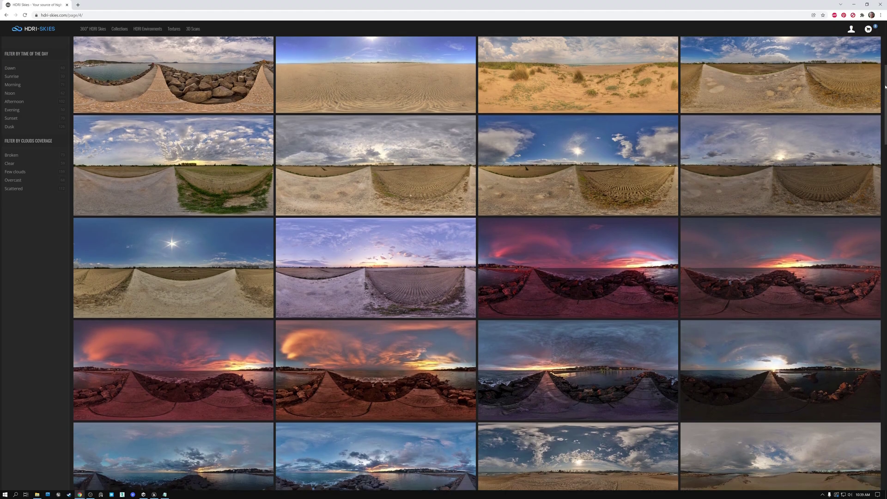
left_click_drag(885, 86, 885, 111)
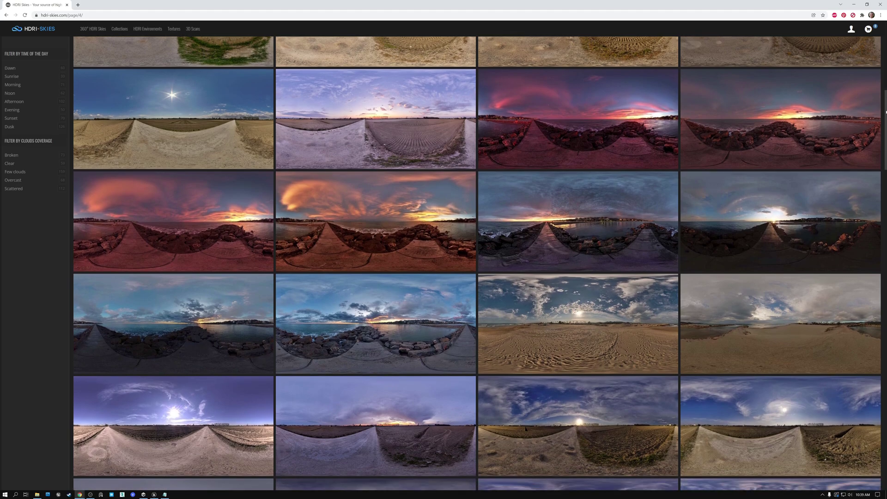
left_click_drag(885, 112, 885, 131)
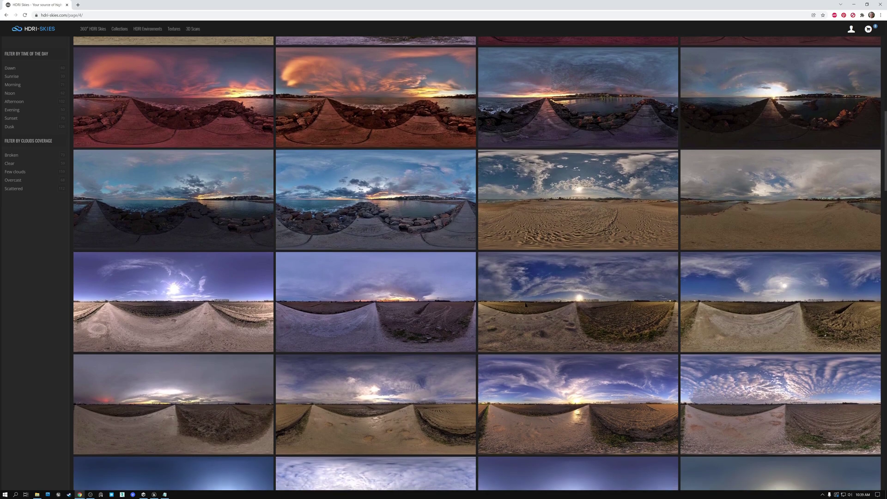
left_click_drag(885, 132, 885, 135)
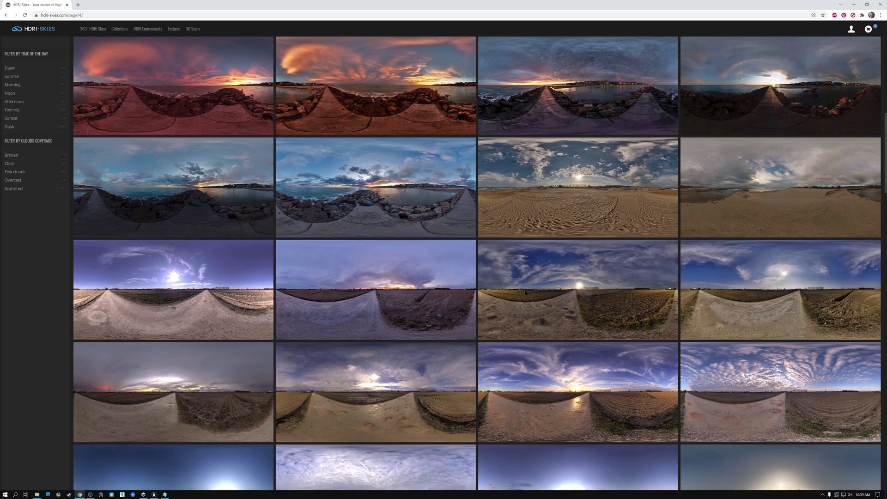
left_click_drag(885, 134, 885, 161)
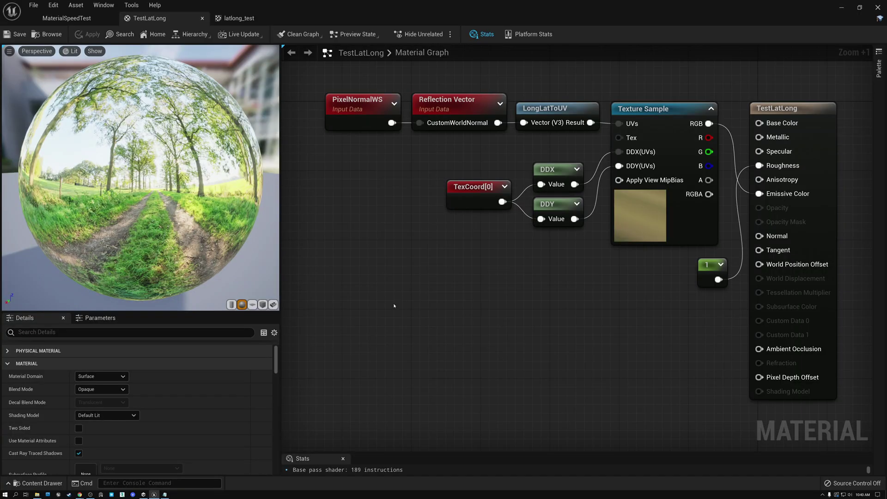
left_click_drag(552, 157, 551, 235)
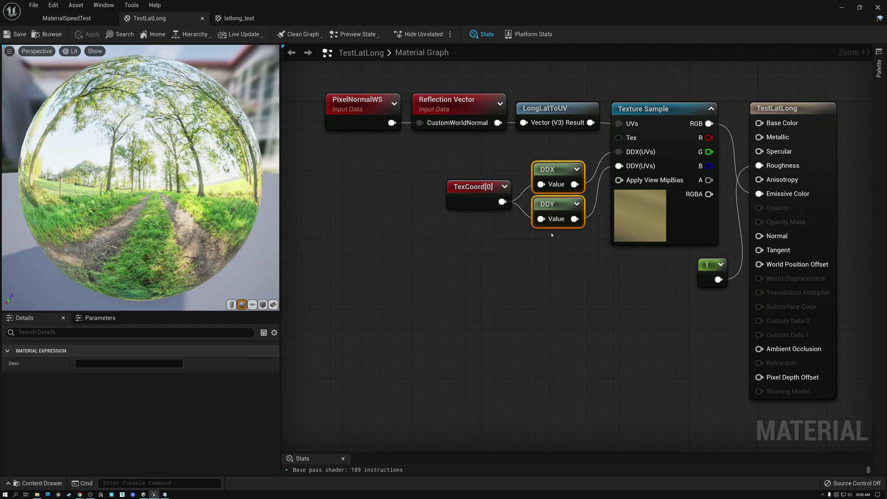
left_click(551, 248)
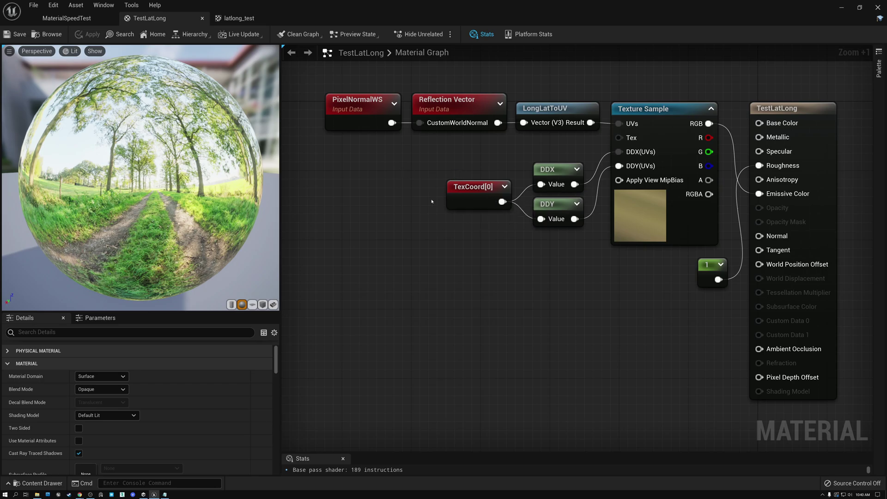
Inspect the PixelNormalWS, Reflection Vector, LongLatToUV and Texture Sample nodes
left_click(363, 104)
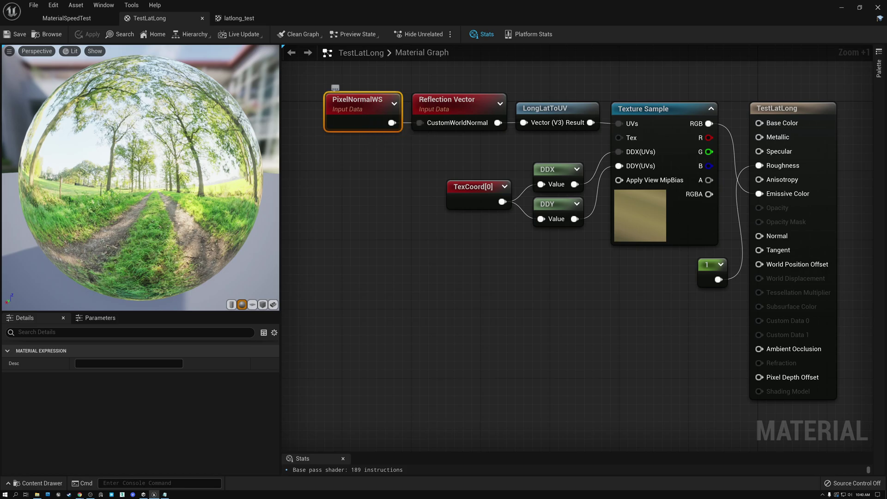
left_click(455, 105)
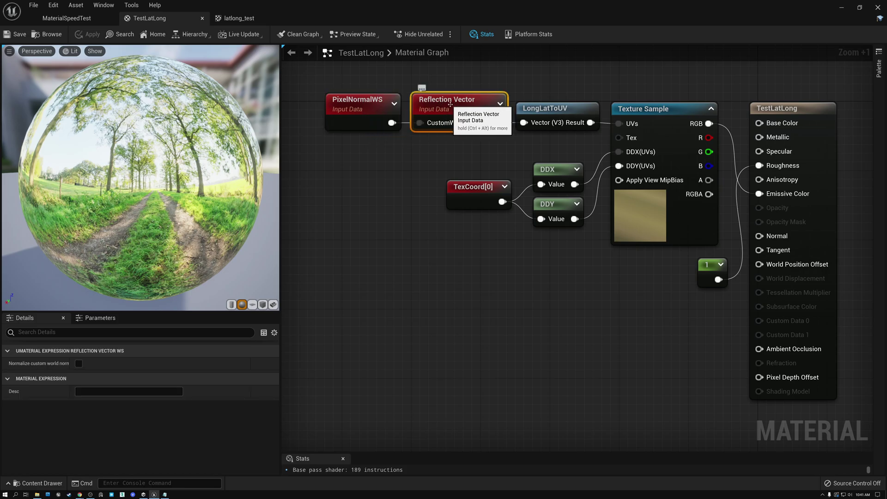
left_click(551, 109)
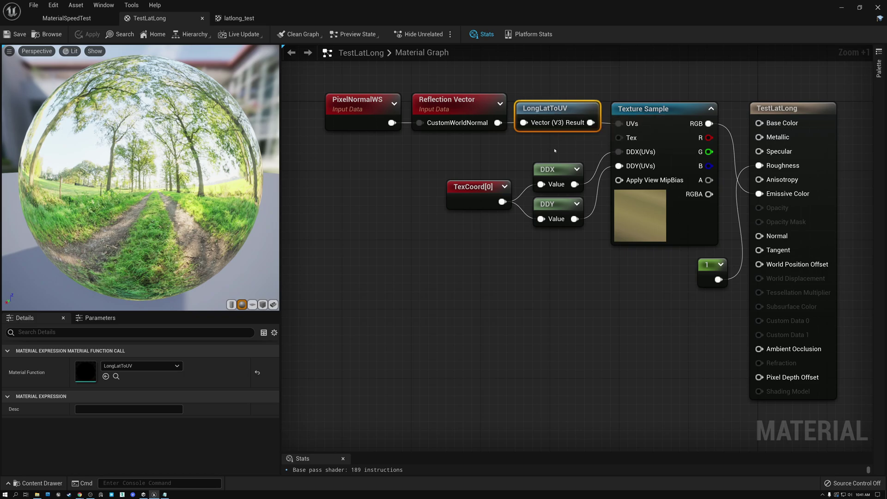
left_click(657, 110)
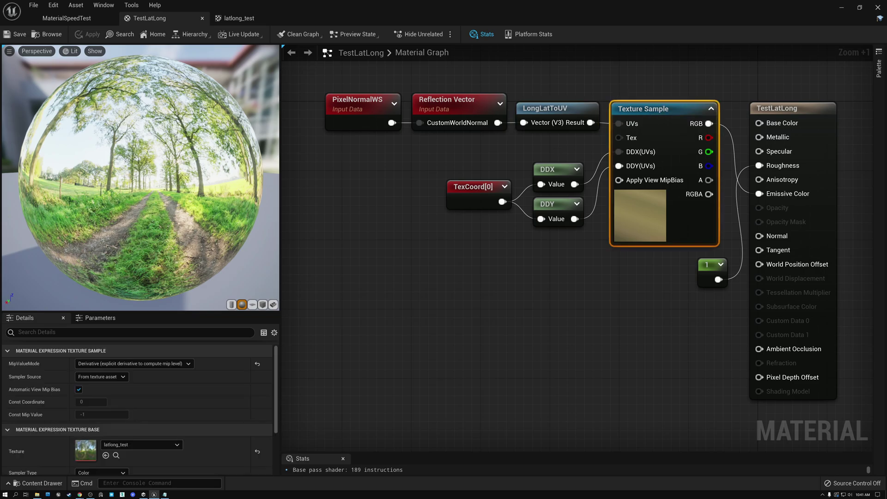
Orbit the sphere preview, then open the latlong_test texture (1024x512, 11 mips)
left_click_drag(130, 185, 156, 172)
scroll(174, 172, "down", 5)
scroll(174, 171, "up", 2)
scroll(205, 172, "up", 4)
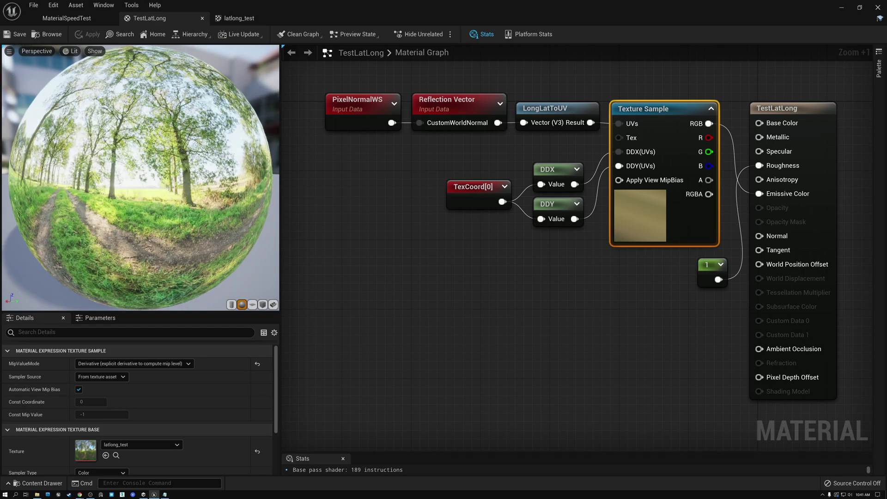
left_click(237, 18)
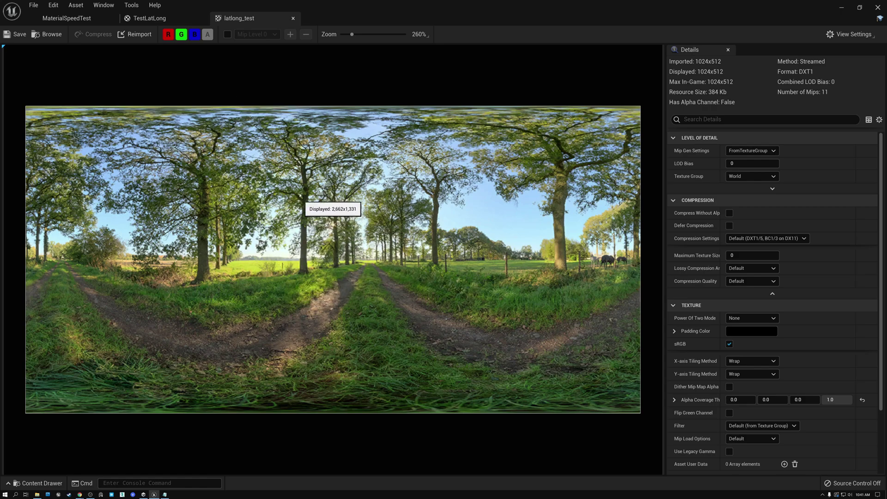
Return to the TestLatLong graph and inspect the LongLatToUV, Reflection Vector and Texture Sample nodes
left_click(157, 19)
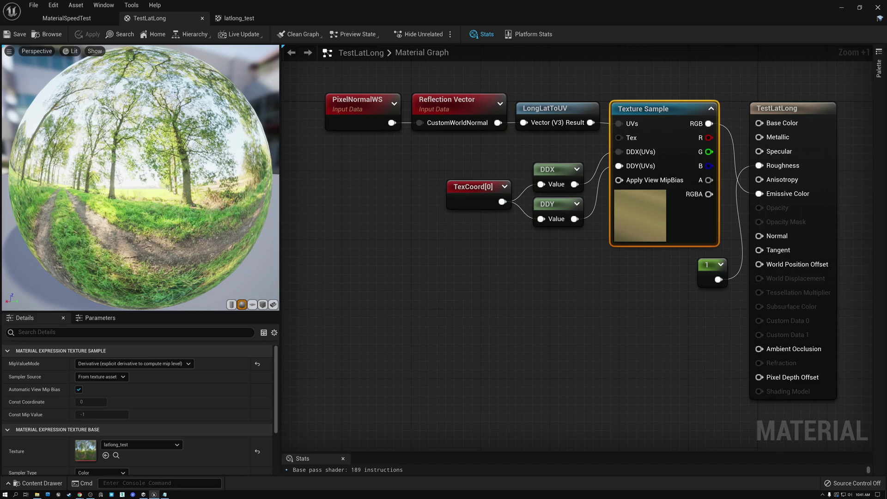
scroll(174, 192, "down", 5)
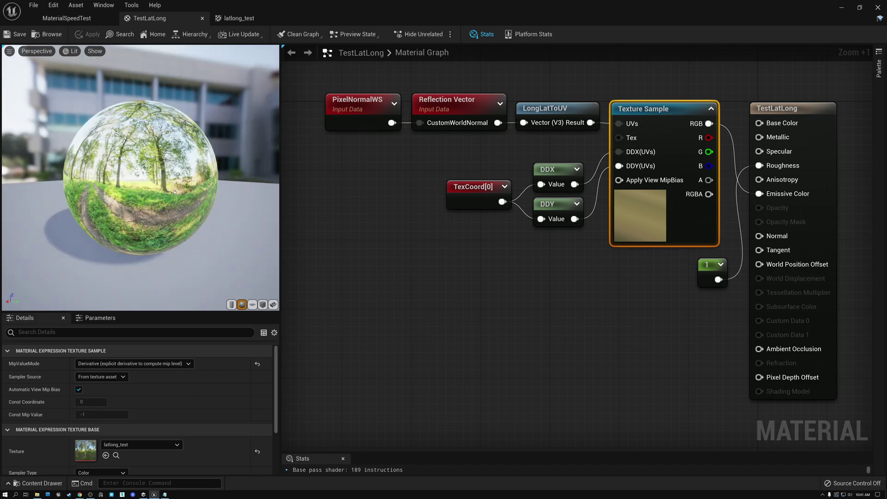
left_click(548, 112)
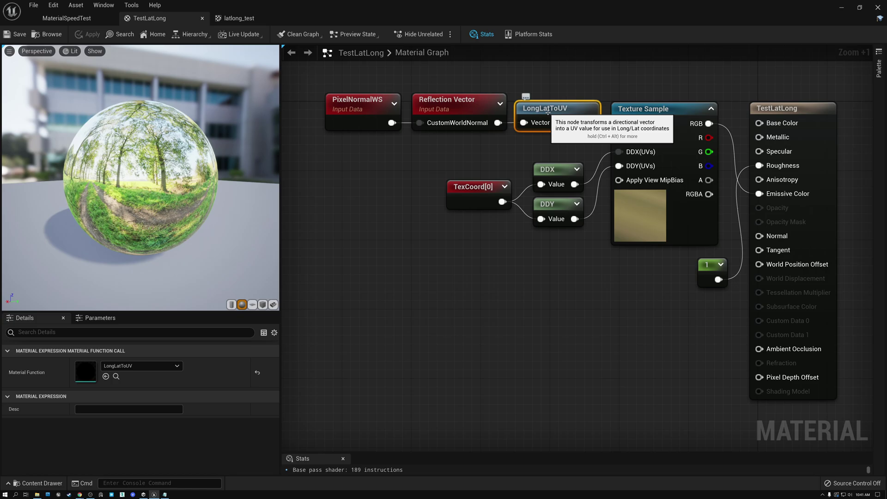
left_click(459, 109)
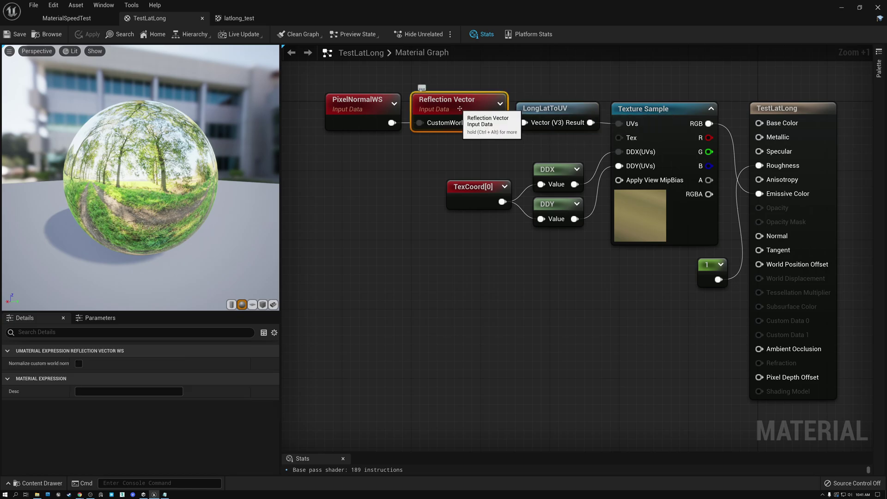
left_click(545, 111)
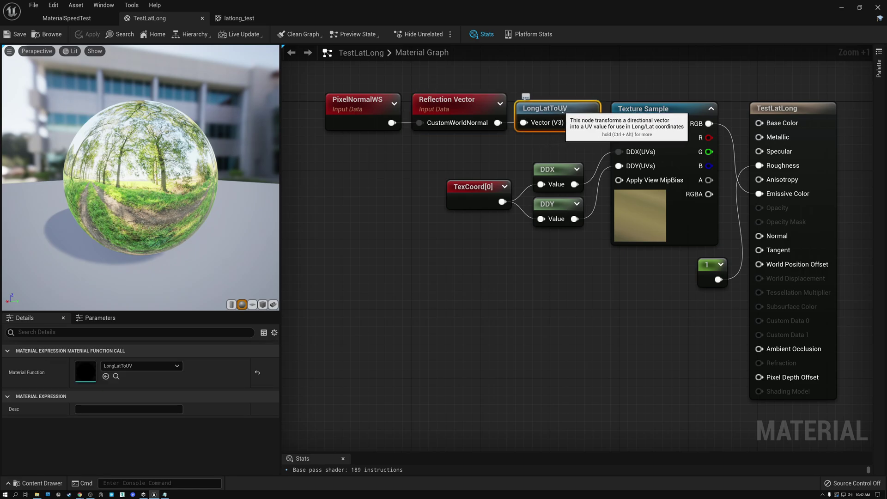
left_click(648, 109)
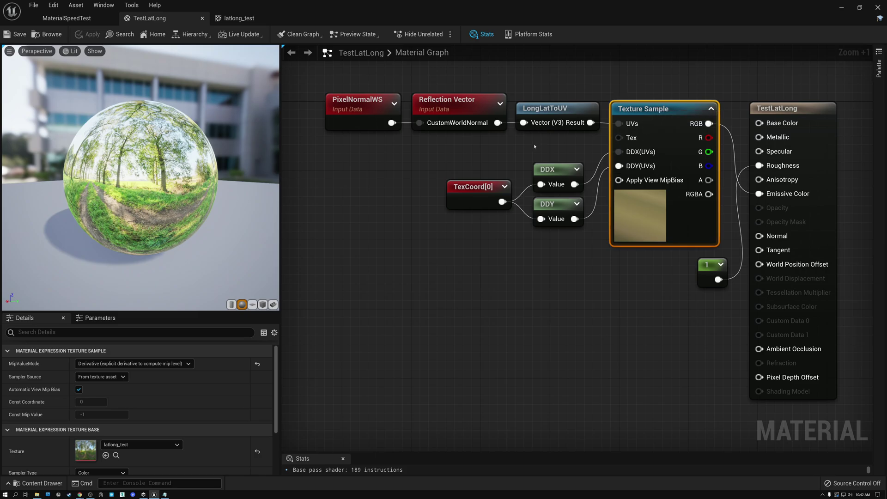
Orbit the preview to watch the reflection change, then pan to the lat-long conversion math
scroll(161, 179, "up", 5)
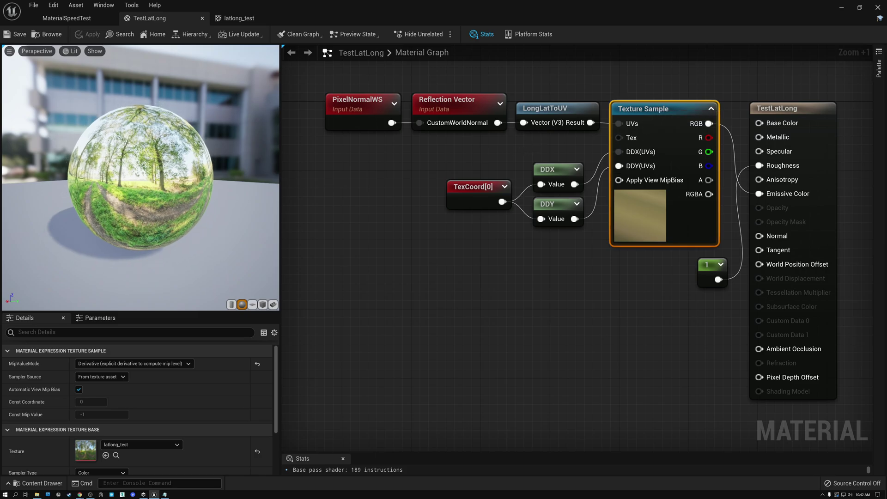
left_click_drag(161, 180, 249, 180)
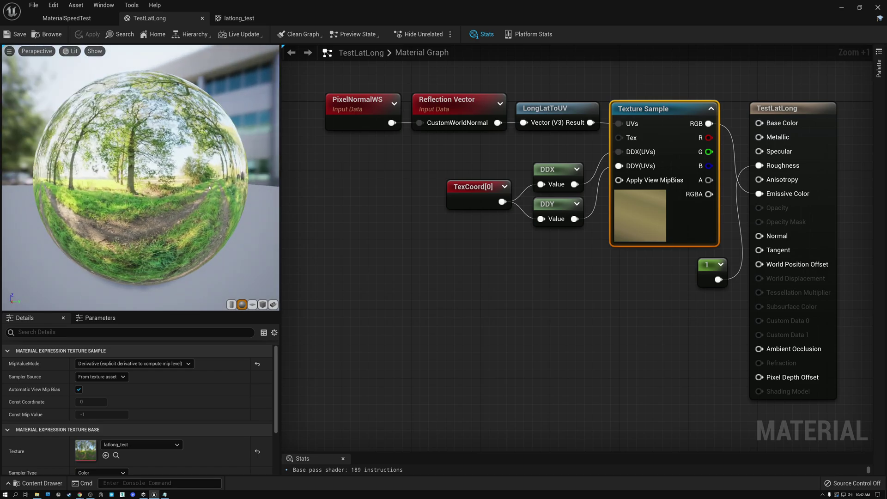
left_click(550, 116)
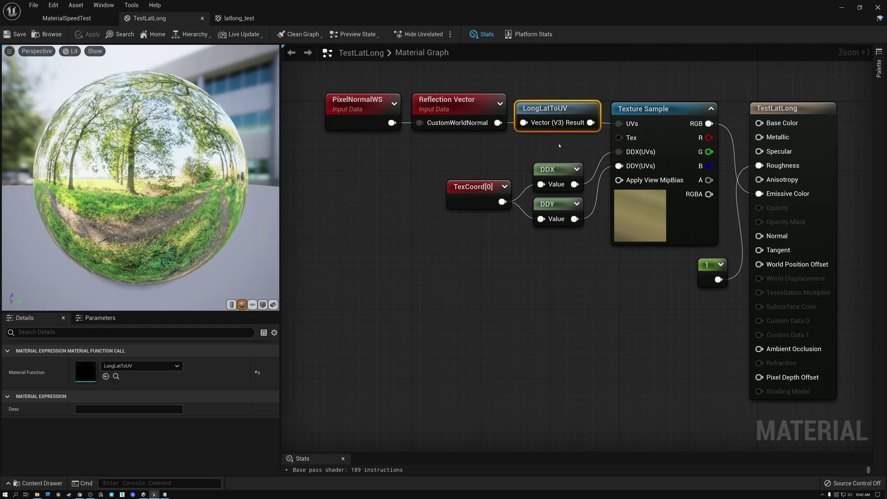
right_click_drag(577, 357, 606, 77)
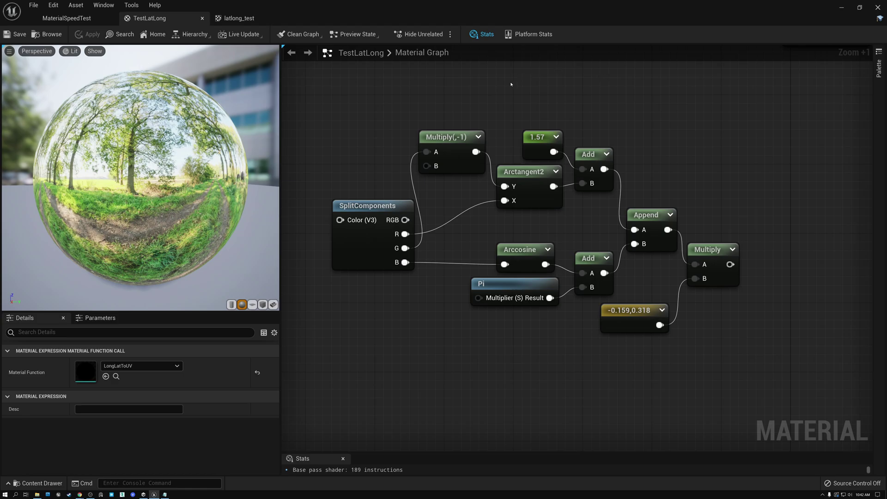
Inspect SplitComponents and box-select the Arctangent2 longitude and Arccosine latitude node groups
left_click(354, 205)
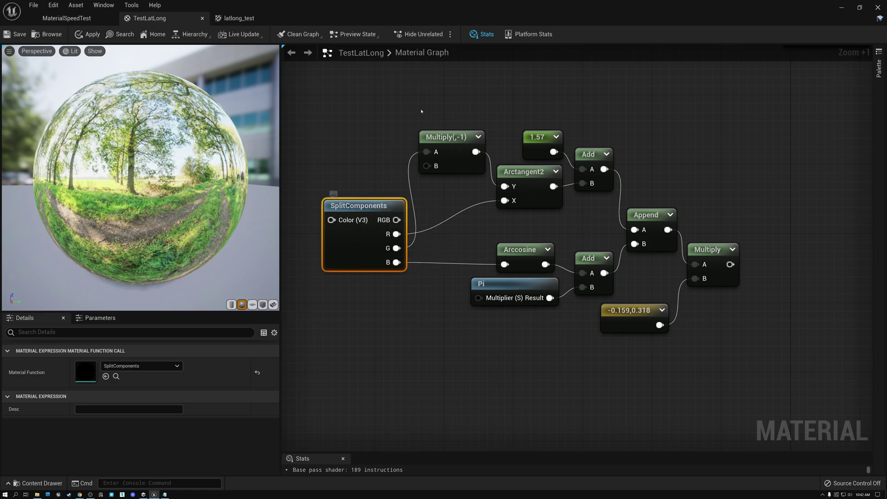
left_click_drag(435, 98, 588, 224)
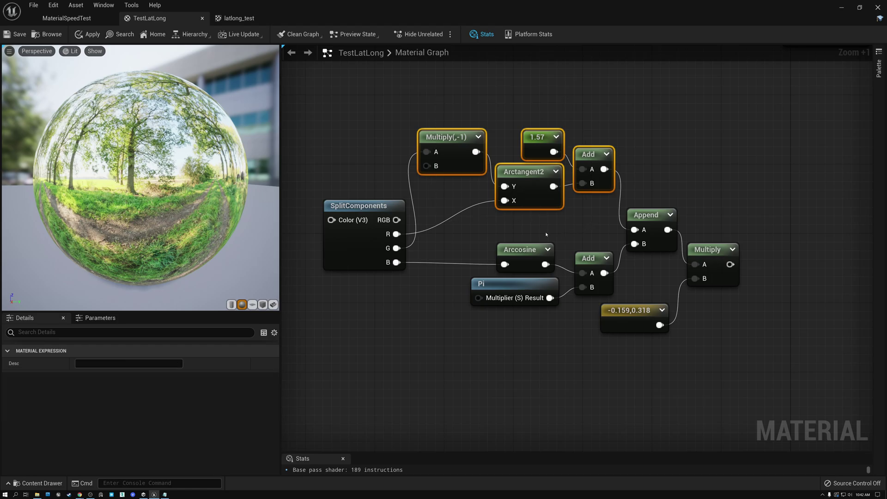
left_click_drag(466, 227, 586, 306)
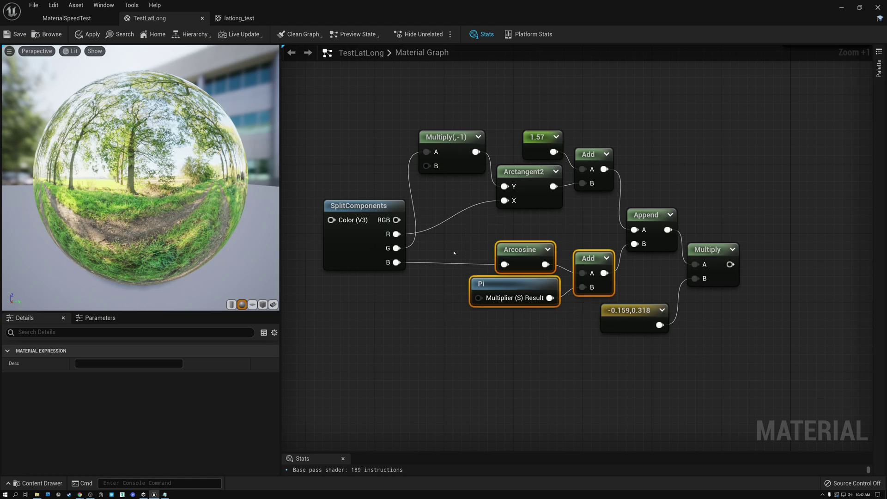
left_click(440, 99)
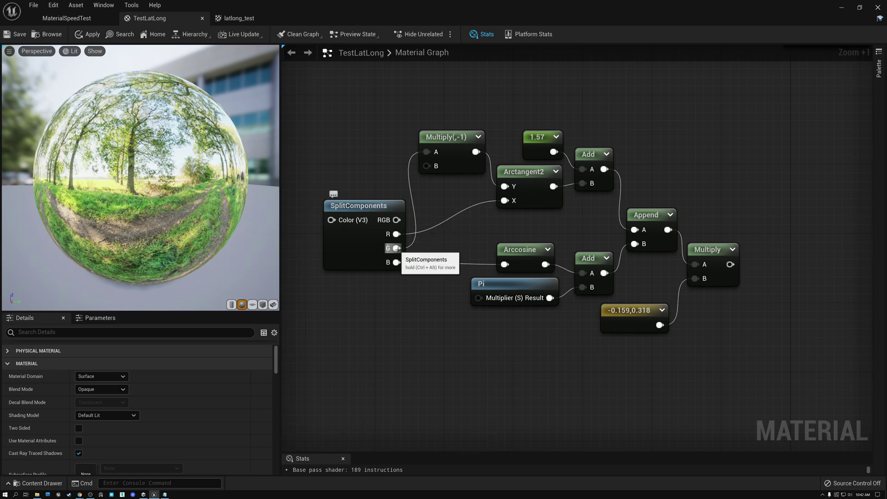
Inspect the Multiply(-1), Arctangent2, 1.57 constant and Add nodes of the longitude branch
left_click(451, 138)
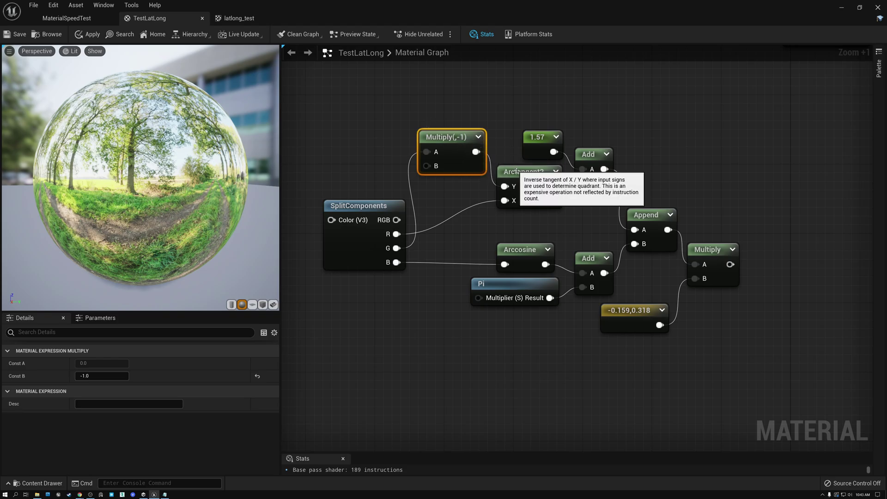
left_click(518, 172)
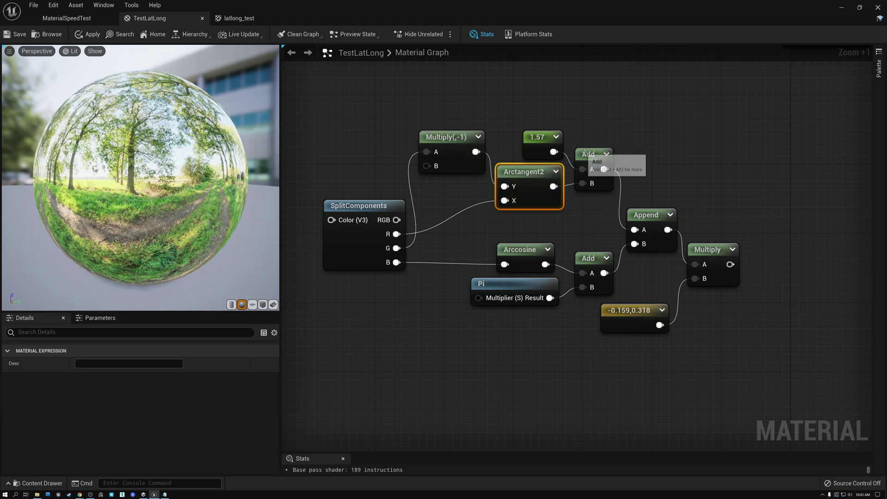
left_click(586, 154)
left_click(532, 137)
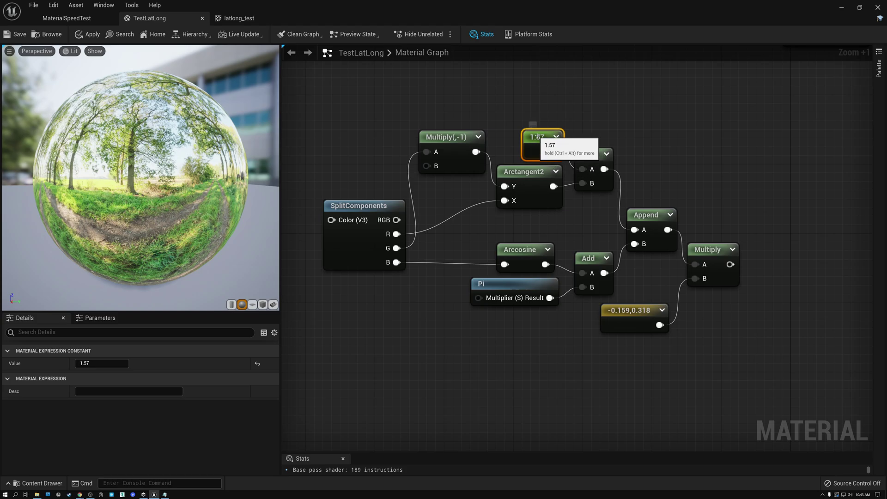
left_click(588, 155)
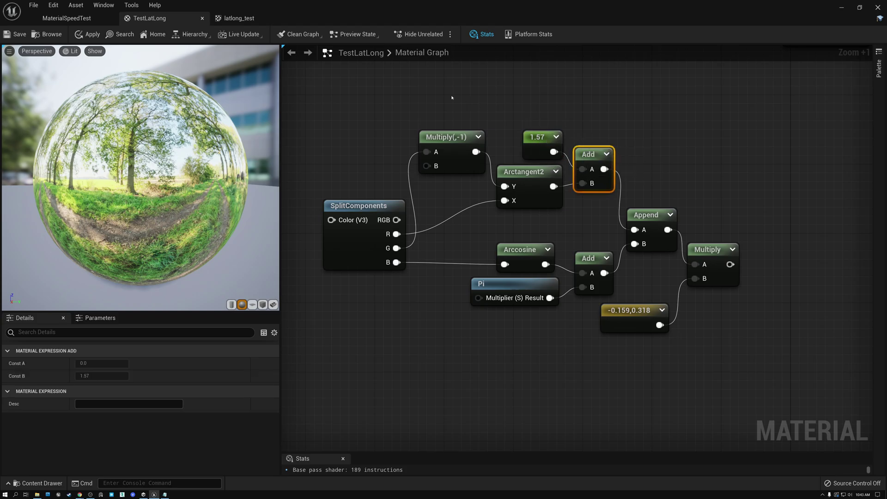
left_click_drag(452, 98, 586, 218)
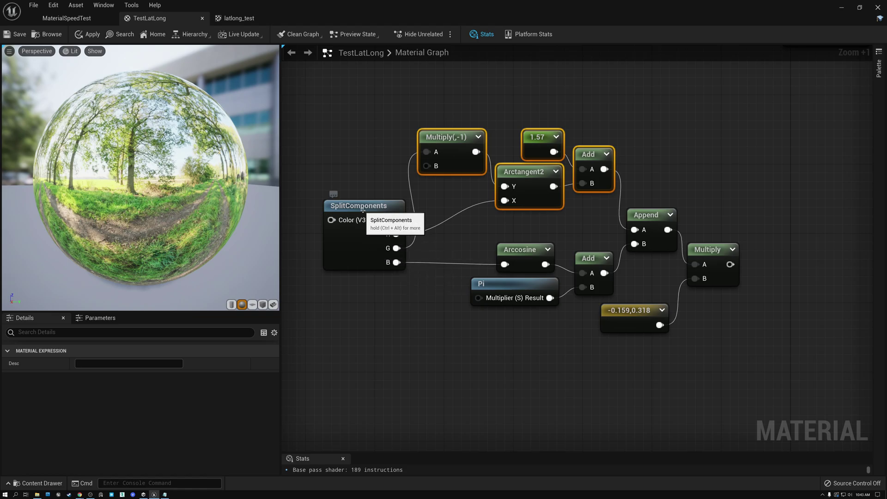
left_click(377, 231)
left_click(514, 248)
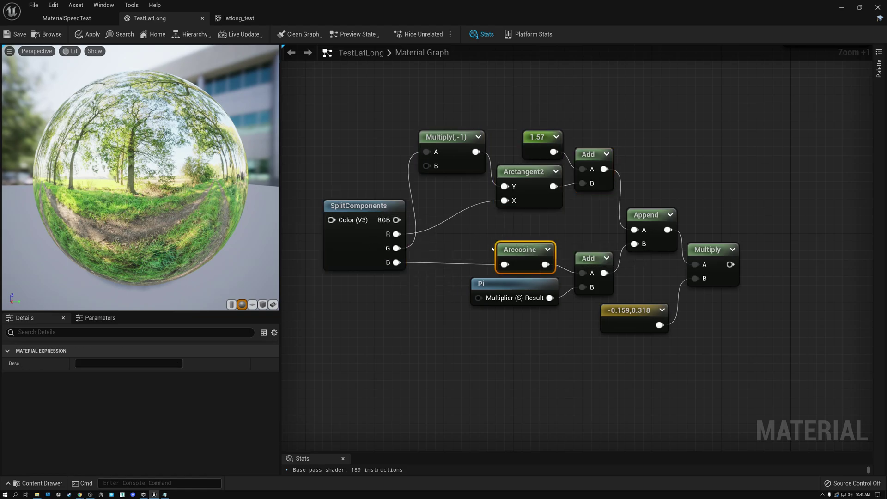
left_click(510, 283)
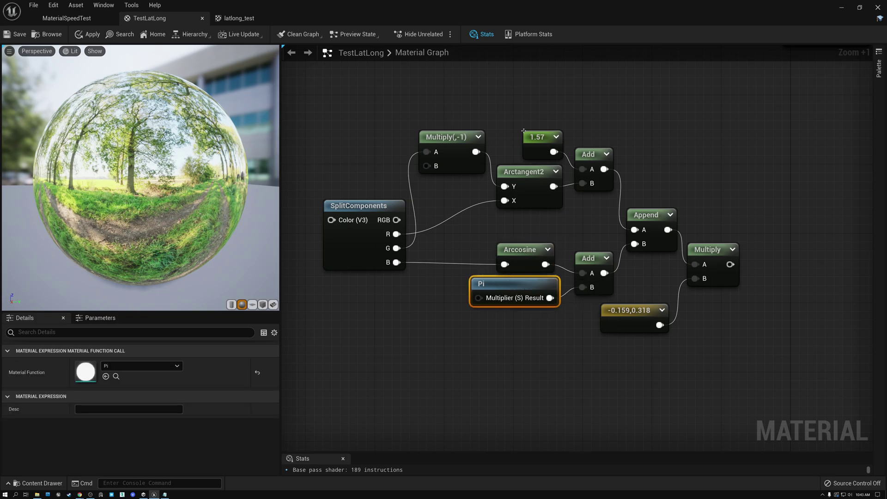
left_click_drag(524, 112, 597, 207)
left_click_drag(511, 227, 581, 314)
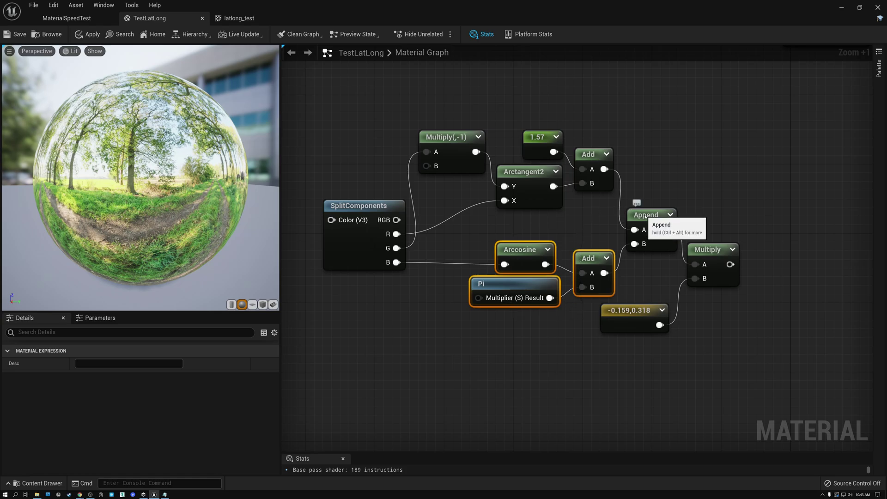
left_click(633, 210)
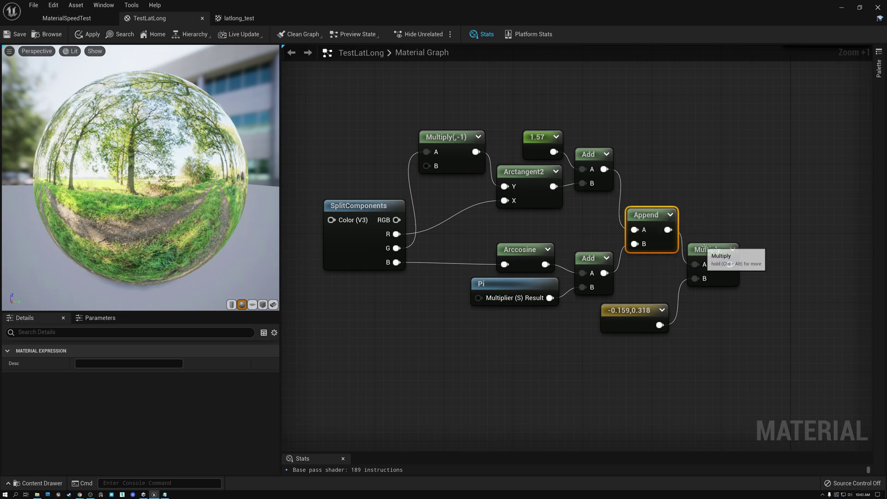
left_click(703, 250)
left_click(630, 310)
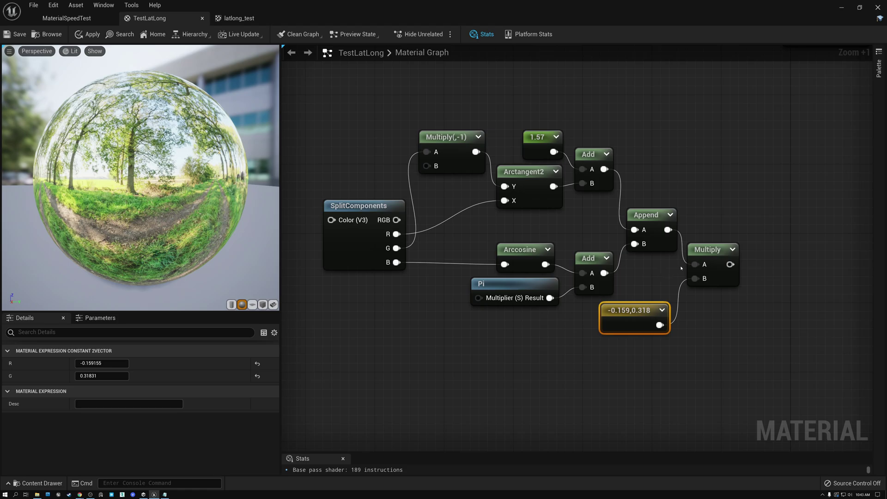
left_click(706, 250)
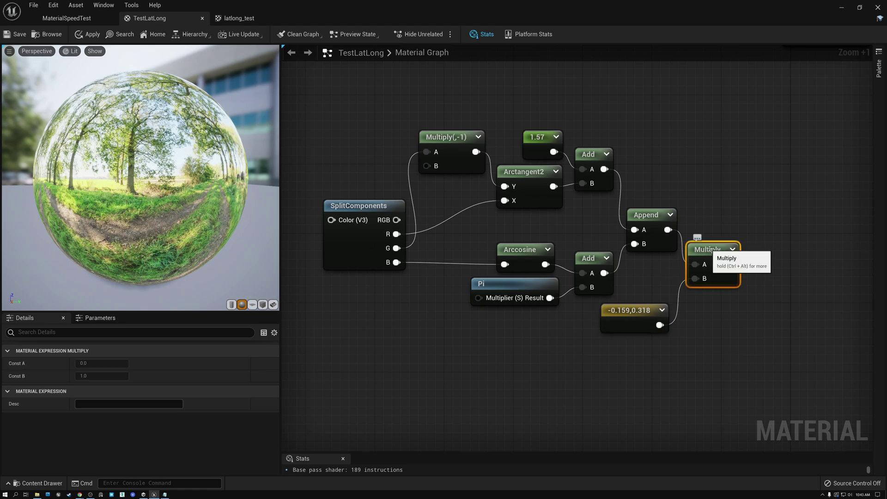
left_click(356, 208)
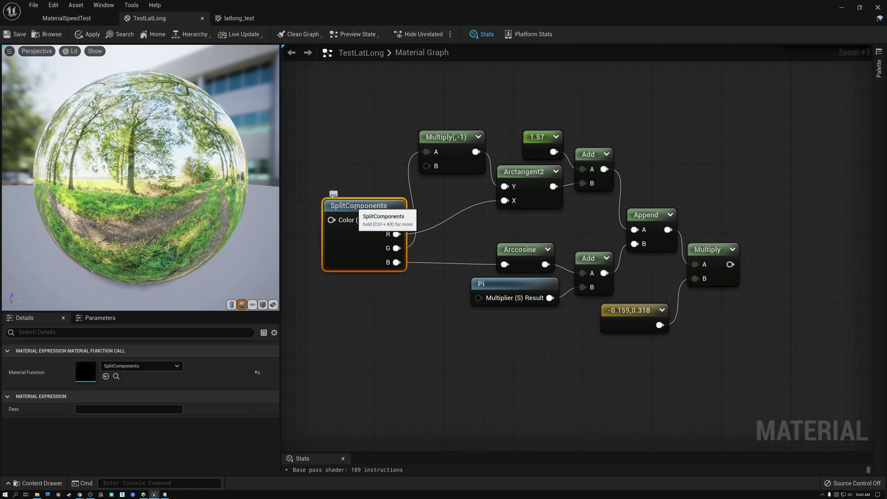
left_click_drag(454, 99, 615, 194)
left_click_drag(467, 236, 596, 301)
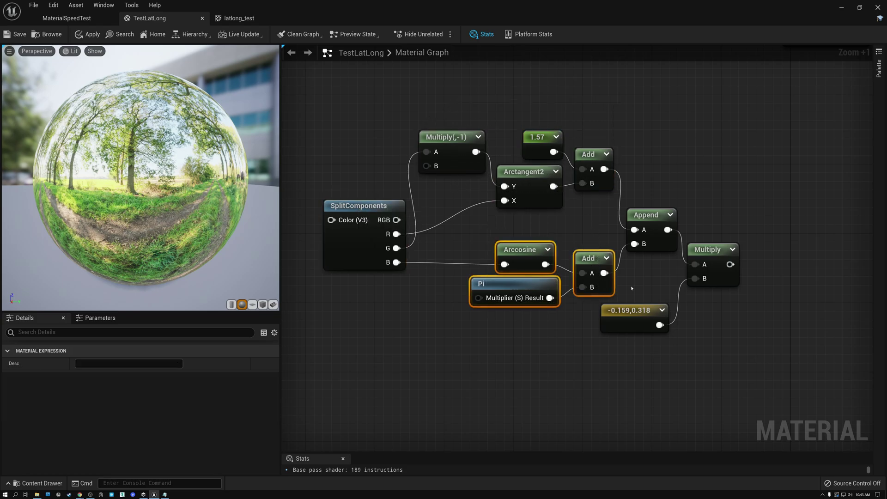
left_click(681, 263)
left_click(695, 244)
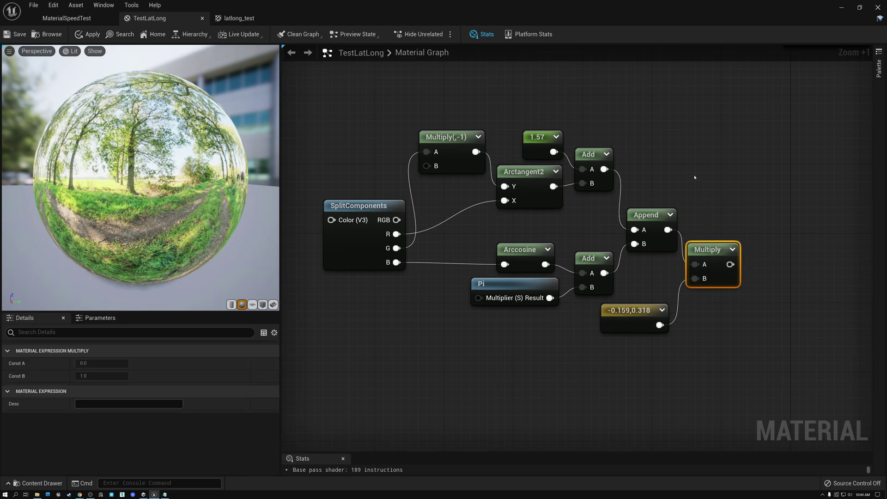
scroll(694, 177, "down", 1)
right_click_drag(693, 109, 663, 231)
left_click_drag(387, 220, 677, 419)
Move the trig node group beneath the texture nodes and shift LongLatToUV up out of the way
left_click_drag(669, 357, 636, 192)
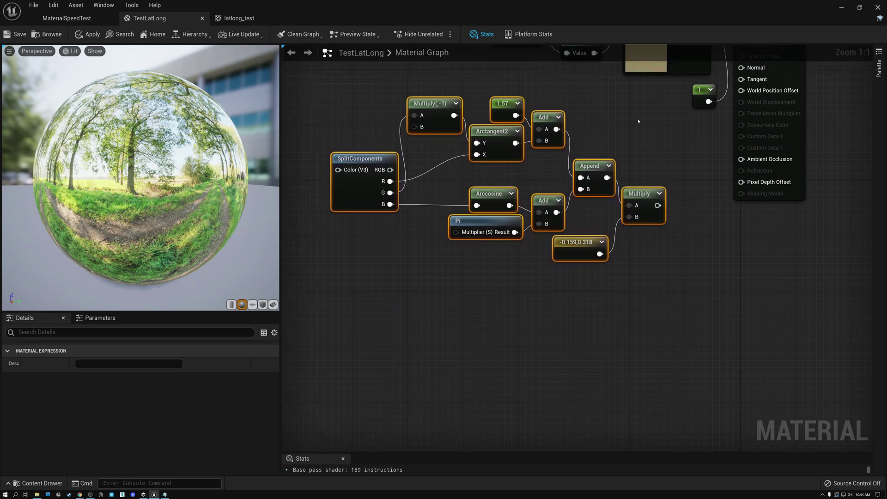
right_click_drag(638, 121, 667, 286)
left_click_drag(568, 283, 573, 271)
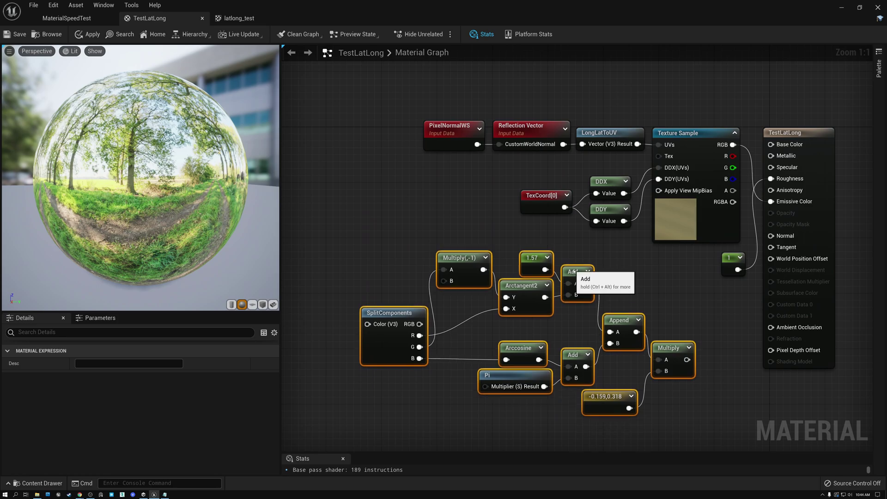
left_click(599, 133)
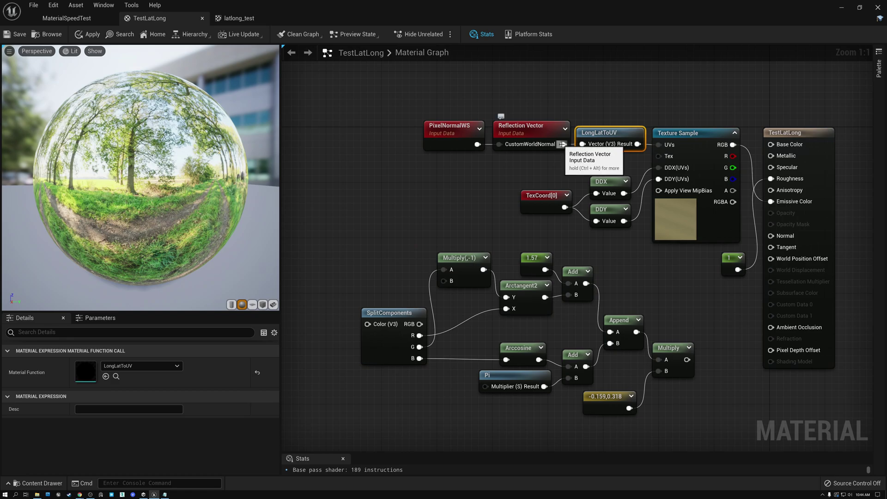
left_click_drag(434, 94, 367, 324)
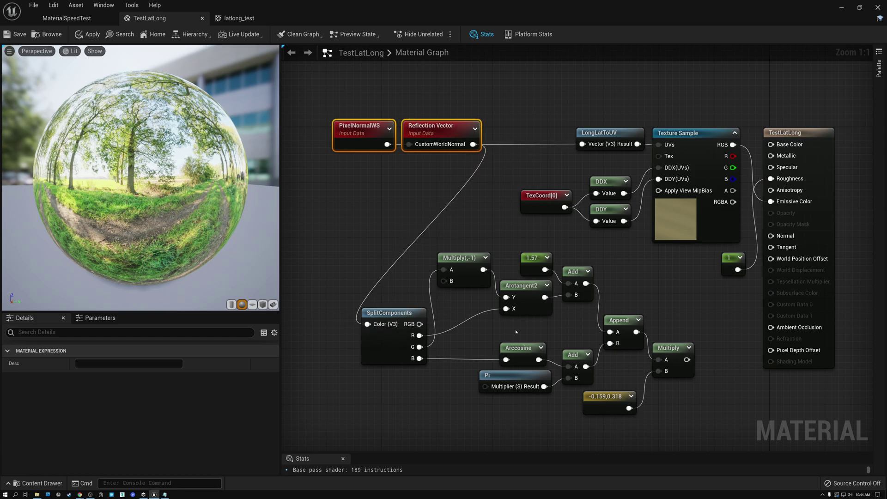
left_click_drag(631, 141, 589, 121)
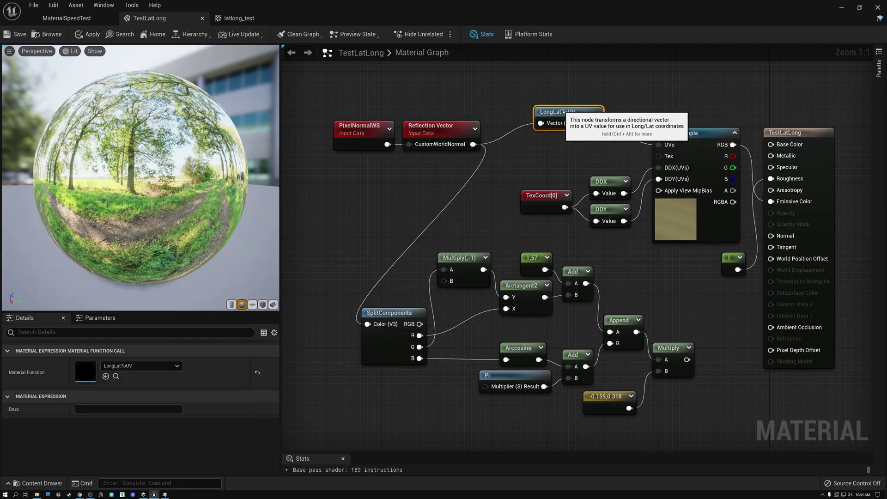
Wire the Multiply result into the Texture Sample UVs, dropping the shader to 186 instructions
left_click_drag(687, 359, 658, 147)
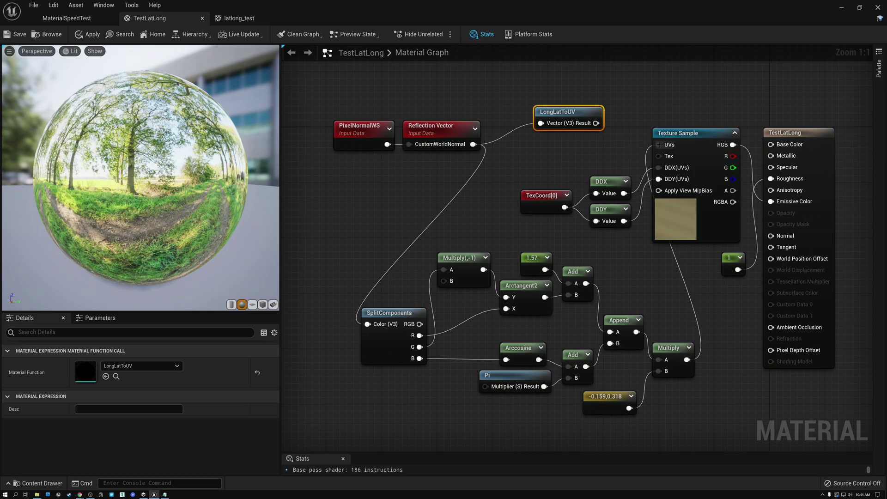
left_click(663, 133)
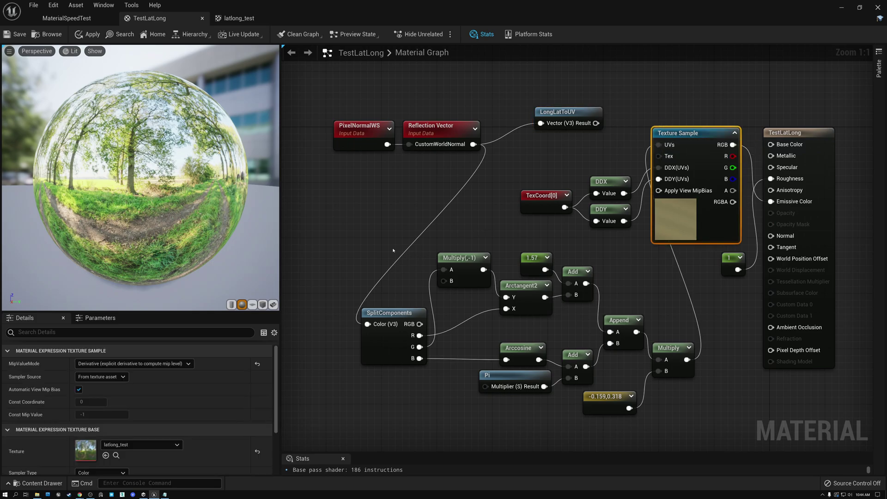
left_click_drag(496, 226, 351, 377)
left_click_drag(336, 268, 690, 409)
left_click_drag(669, 346, 655, 353)
left_click_drag(348, 259, 643, 416)
left_click(568, 109)
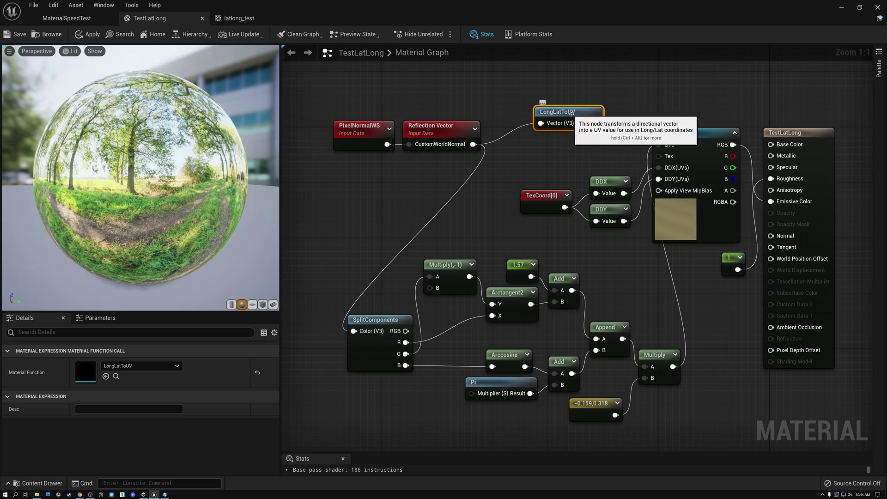
left_click_drag(595, 123, 658, 144)
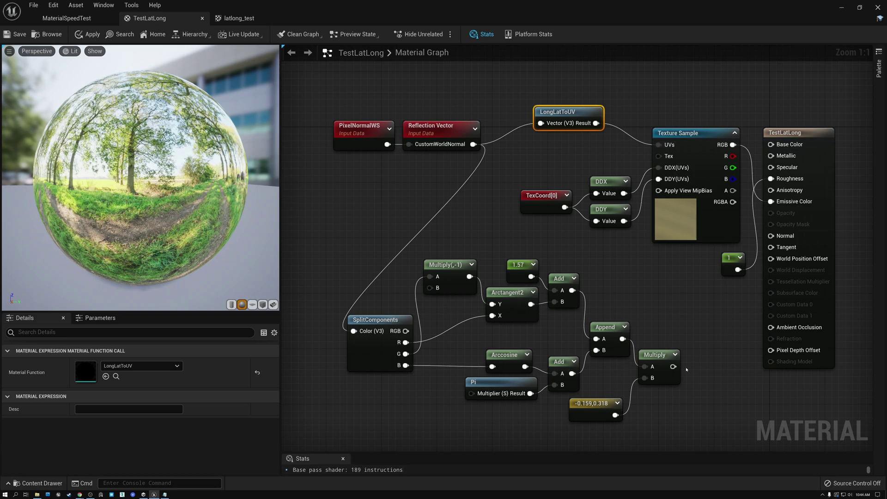
left_click_drag(673, 367, 659, 145)
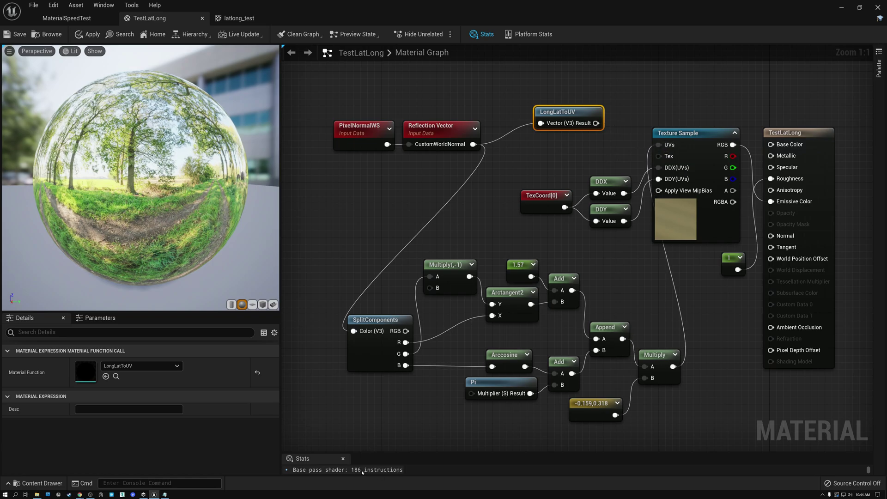
left_click_drag(347, 253, 663, 428)
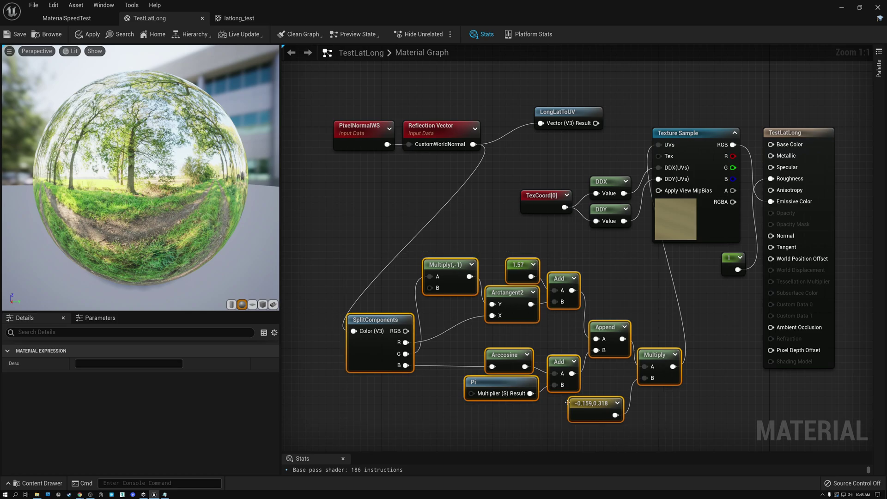
left_click_drag(139, 208, 250, 211)
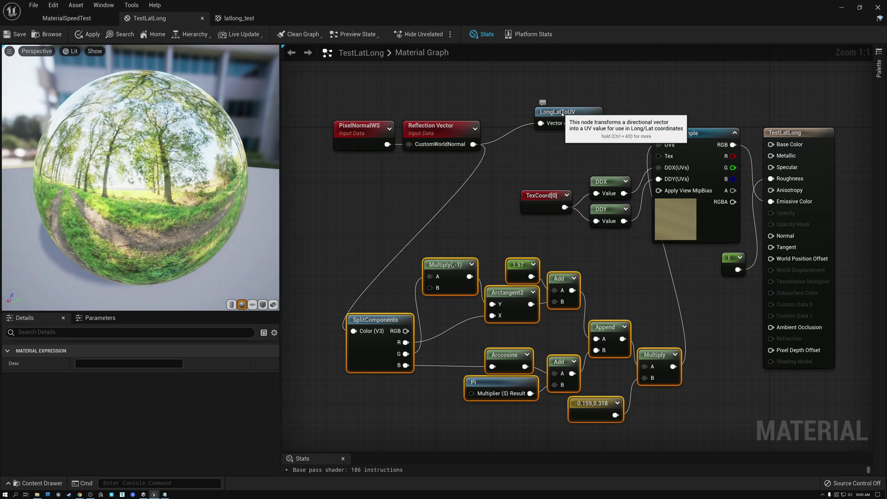
left_click_drag(574, 111, 568, 104)
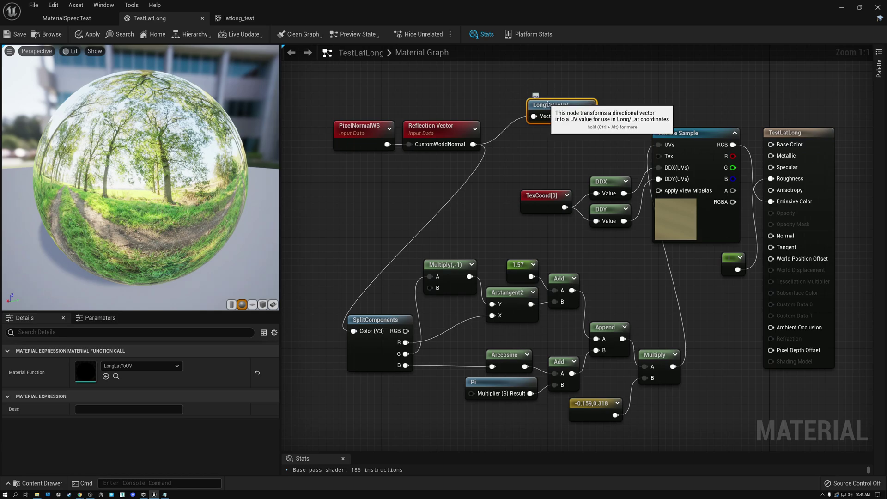
Select the PixelNormalWS, Reflection Vector and LongLatToUV nodes, nudging LongLatToUV slightly upward
left_click(431, 126)
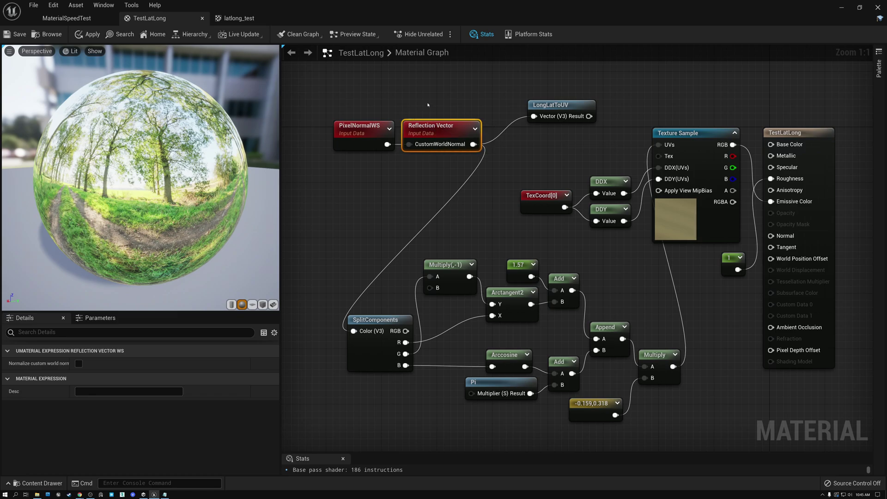
left_click(365, 132)
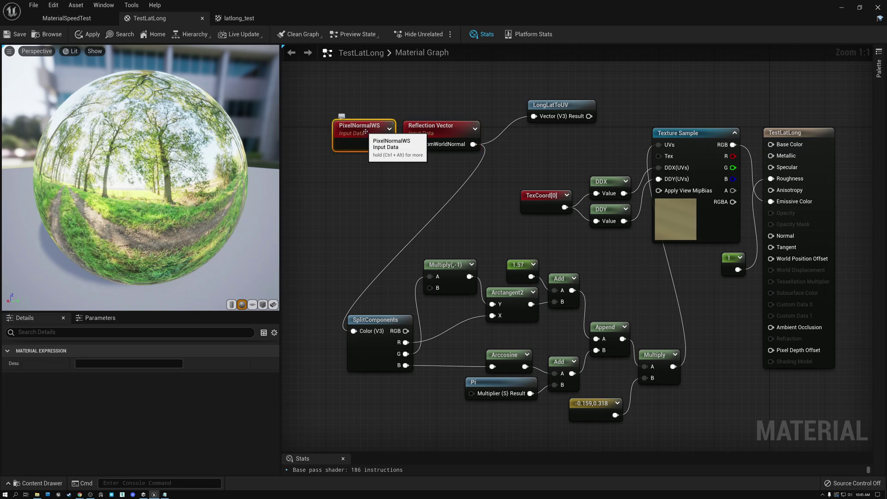
left_click_drag(363, 94, 406, 122)
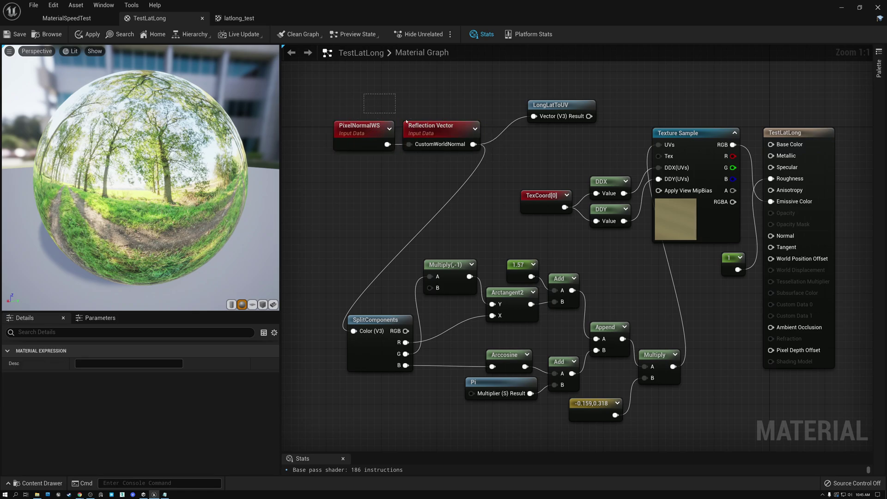
left_click(442, 129)
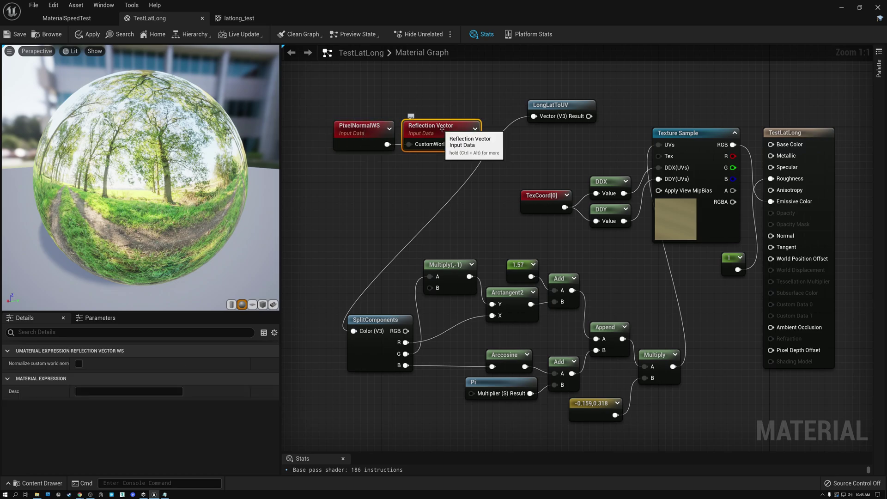
left_click(504, 88)
left_click(553, 105)
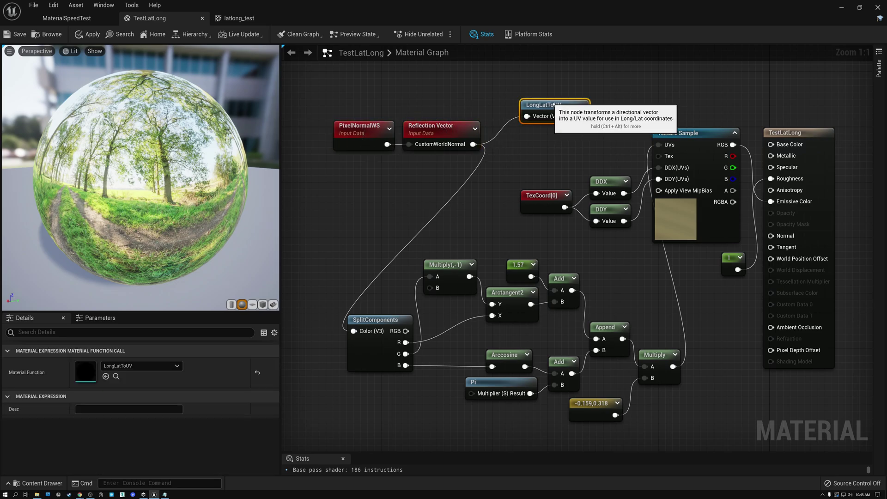
left_click_drag(553, 105, 555, 102)
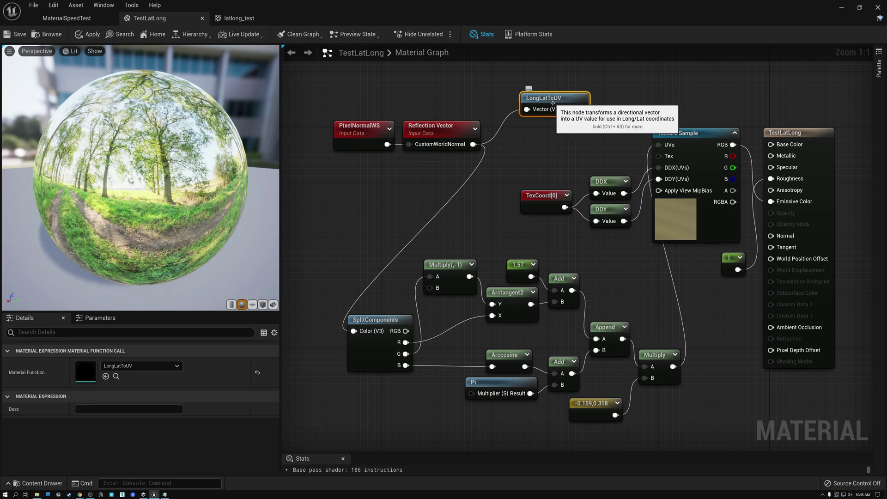
Alternate selecting the hand-built trig node group and the LongLatToUV function node to compare them
left_click_drag(335, 264, 650, 426)
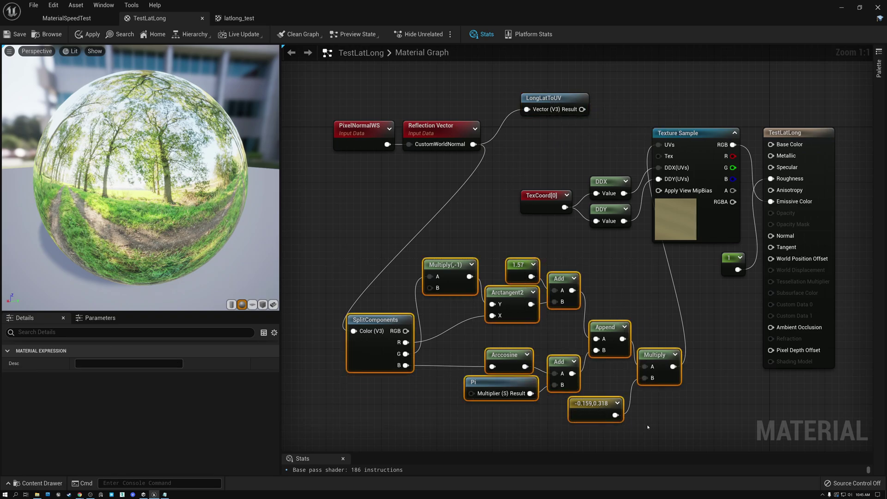
left_click(550, 99)
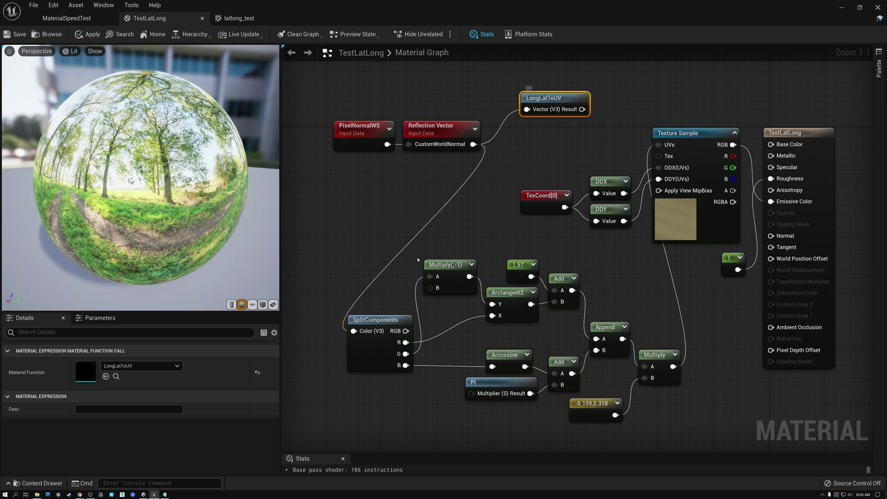
left_click_drag(342, 242, 650, 424)
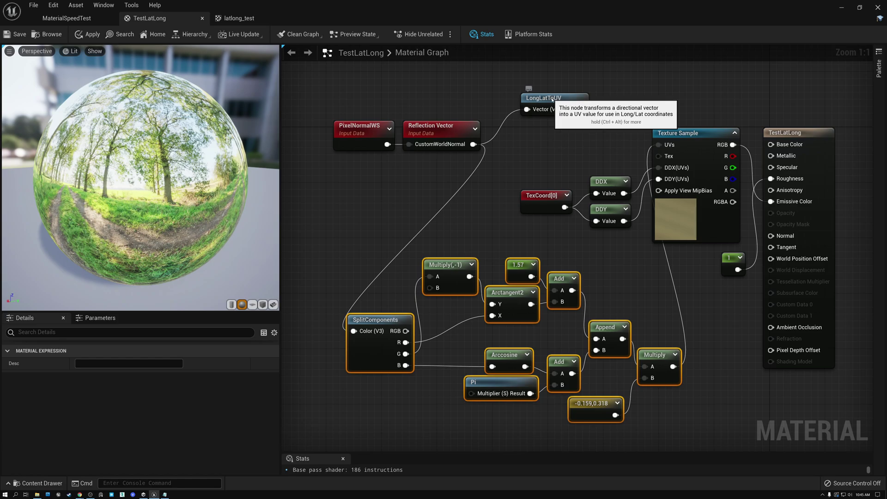
left_click_drag(551, 102, 551, 95)
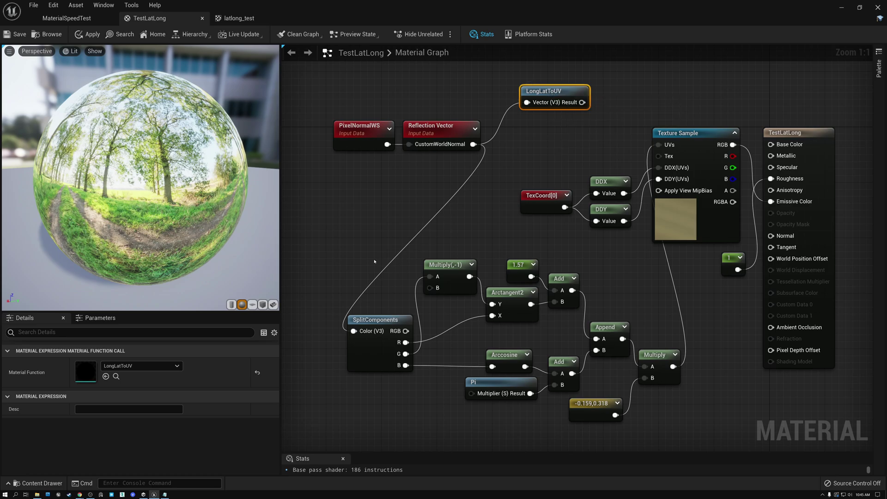
left_click_drag(327, 253, 663, 416)
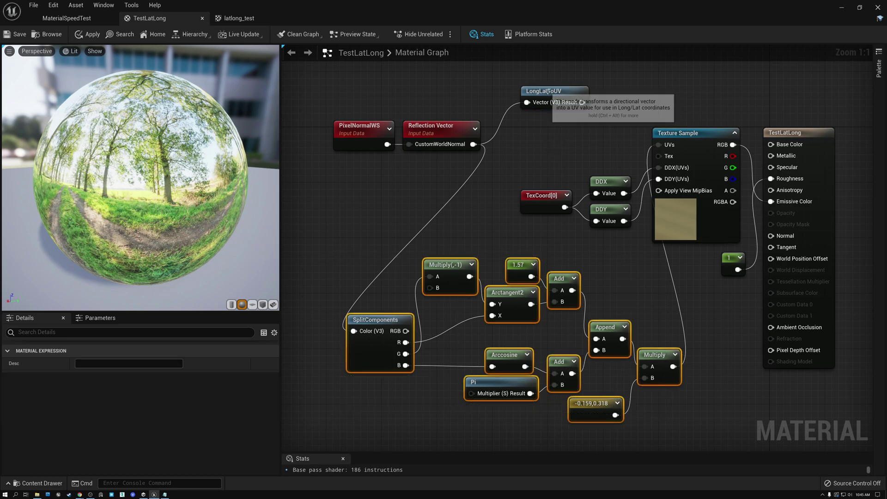
left_click(534, 102)
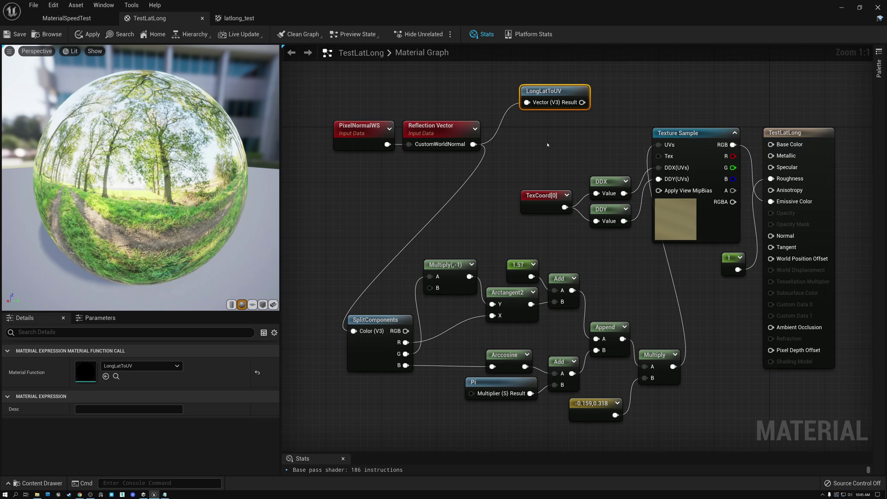
Nudge the Arccosine node left and pan the graph up to make room for a new node
right_click(465, 221)
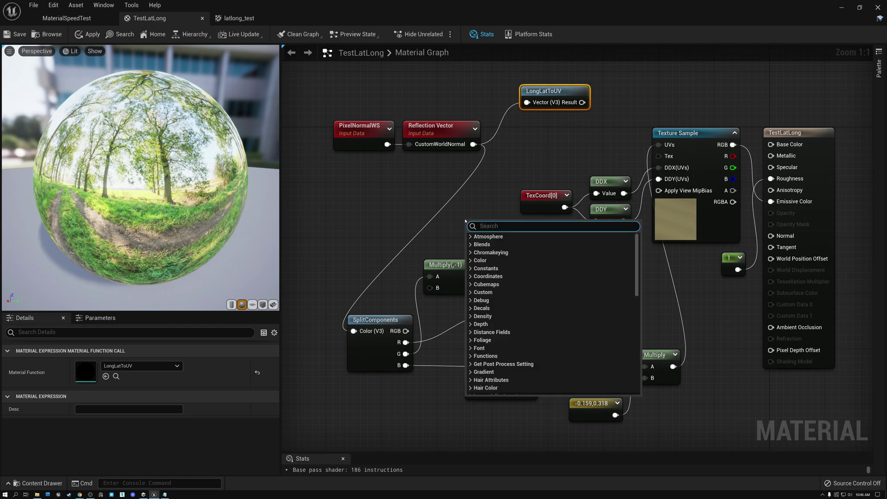
scroll(476, 241, "down", 3)
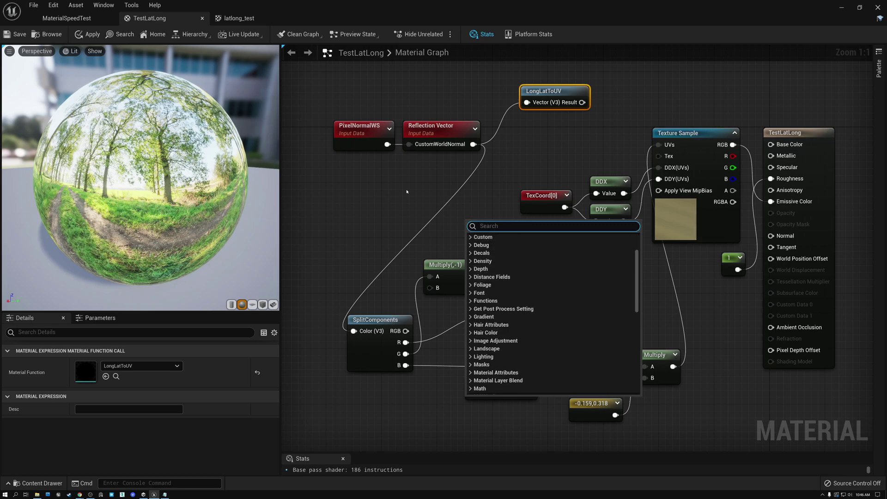
left_click(397, 200)
left_click(506, 293)
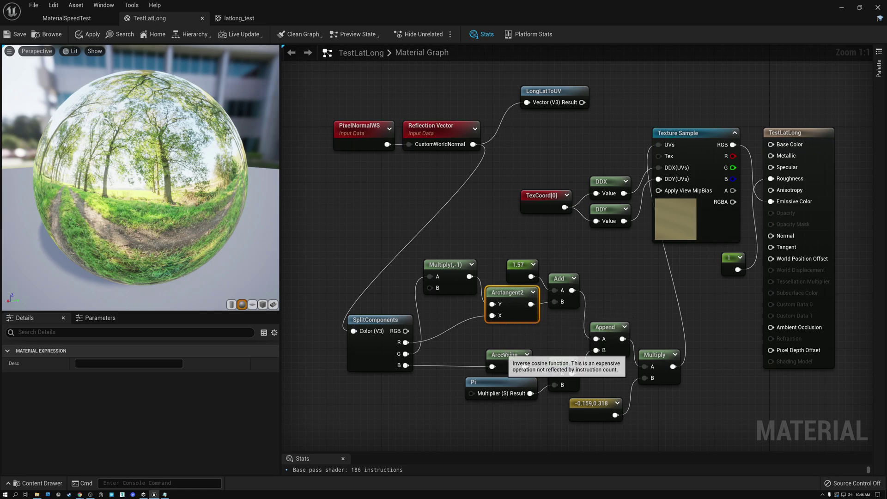
left_click_drag(509, 355, 501, 356)
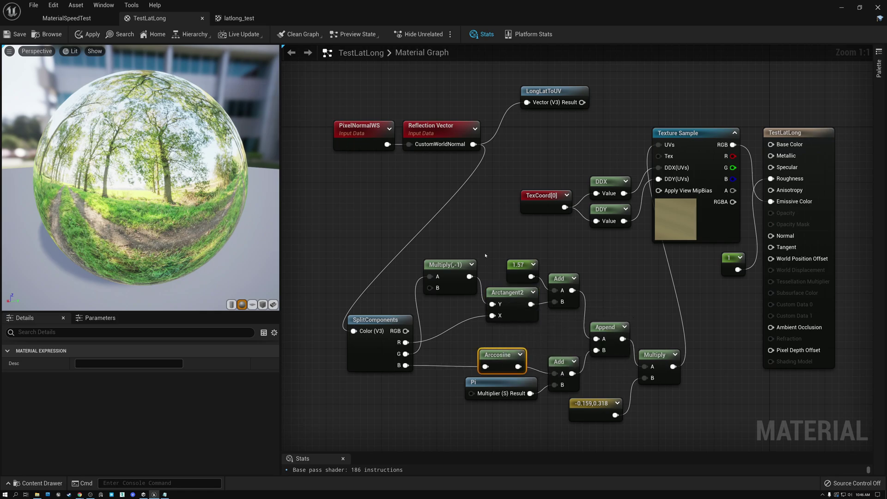
right_click_drag(491, 252, 486, 186)
left_click(467, 163)
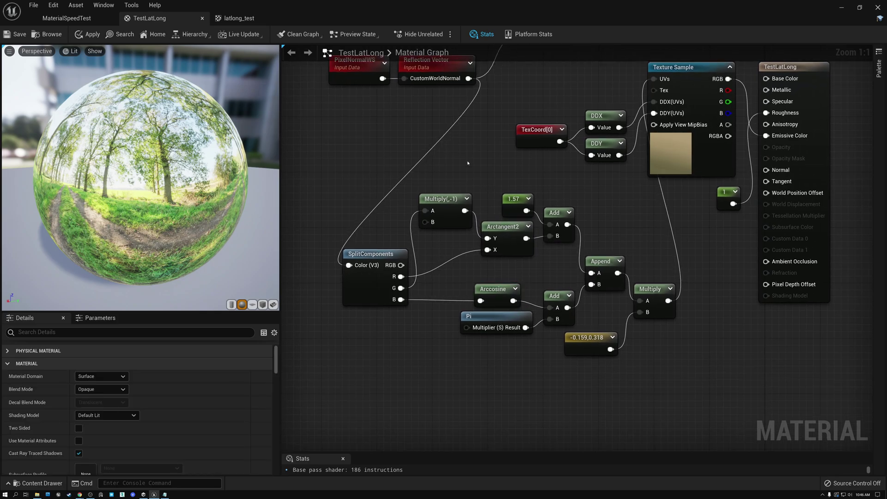
Add an ArccosineFast node fed by SplitComponents B and delete the old Arccosine, reaching 184 instructions
right_click(467, 164)
type("arc")
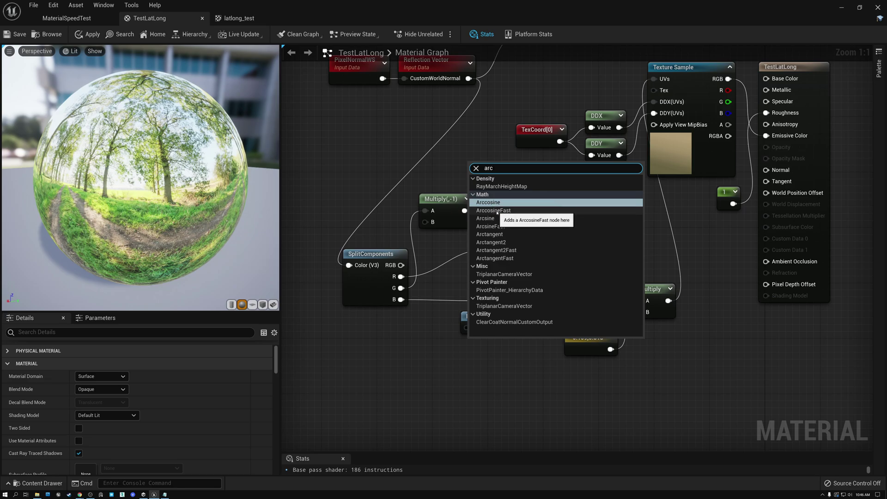
left_click(497, 211)
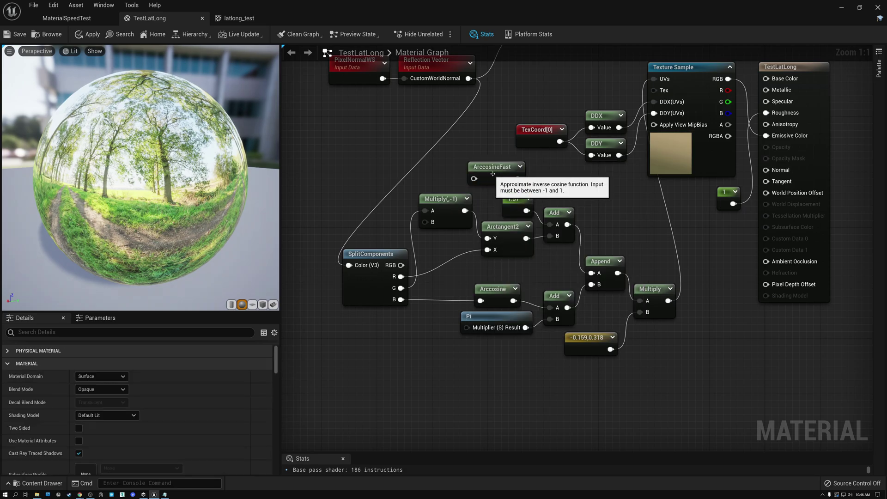
left_click_drag(493, 173, 490, 359)
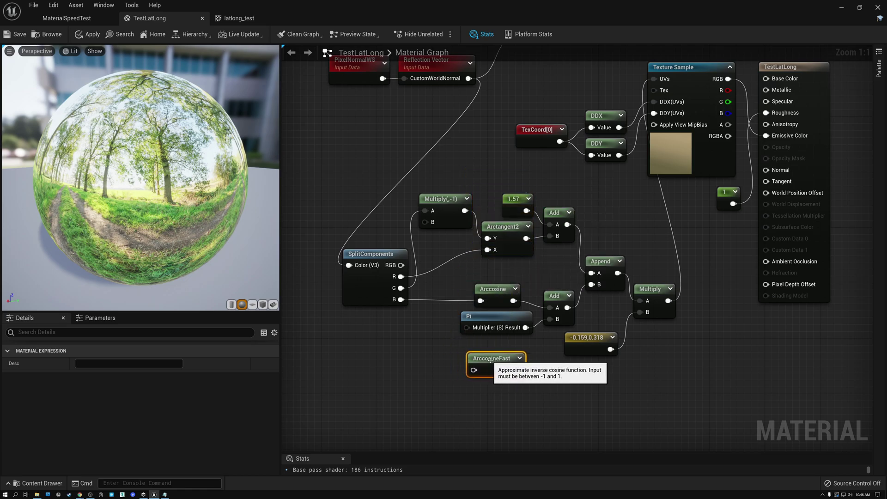
left_click(485, 287)
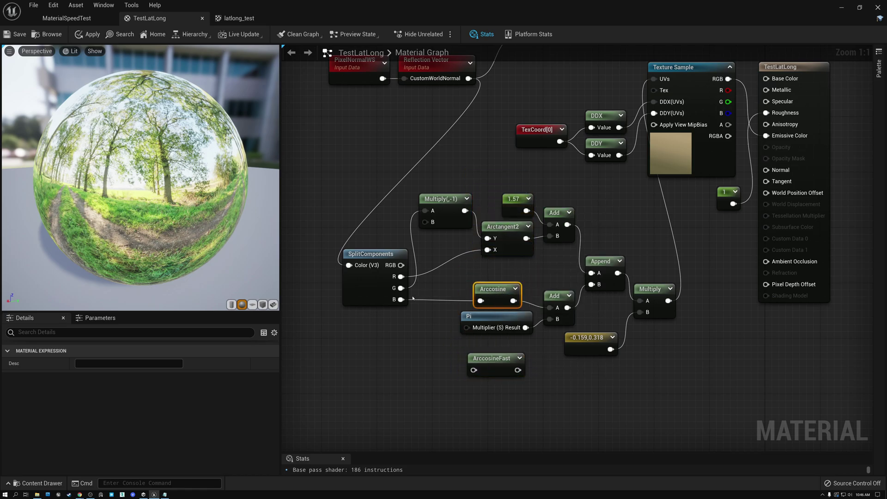
left_click_drag(413, 298, 550, 307)
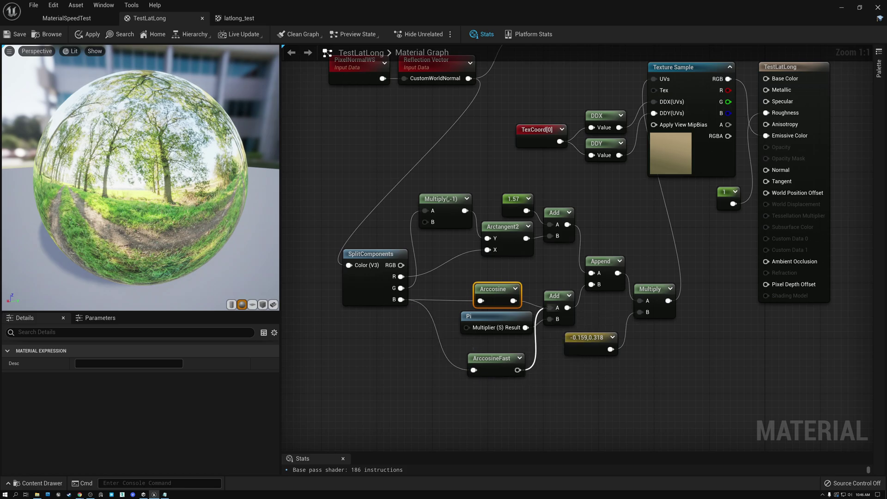
key("Delete")
left_click_drag(493, 367, 494, 298)
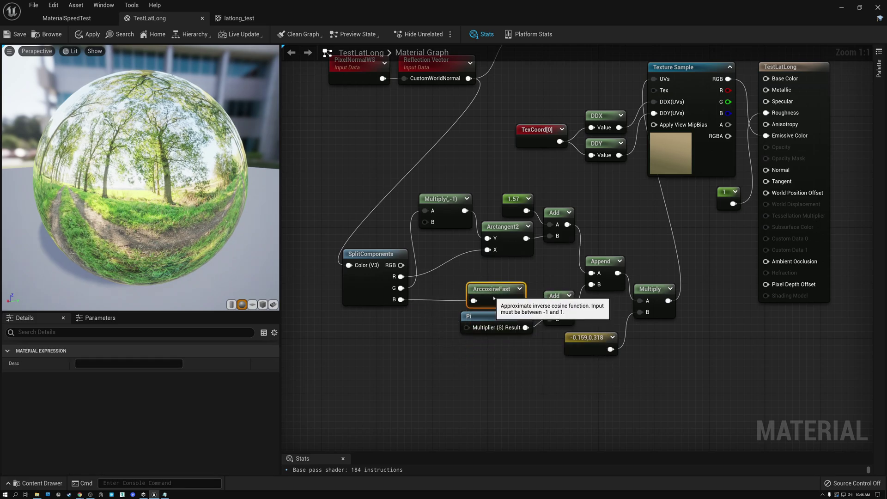
left_click(488, 225)
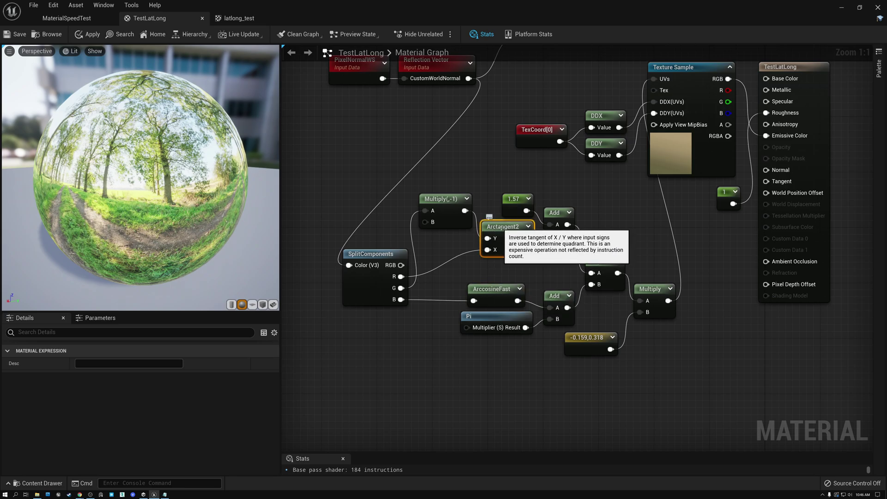
left_click(464, 165)
right_click(463, 165)
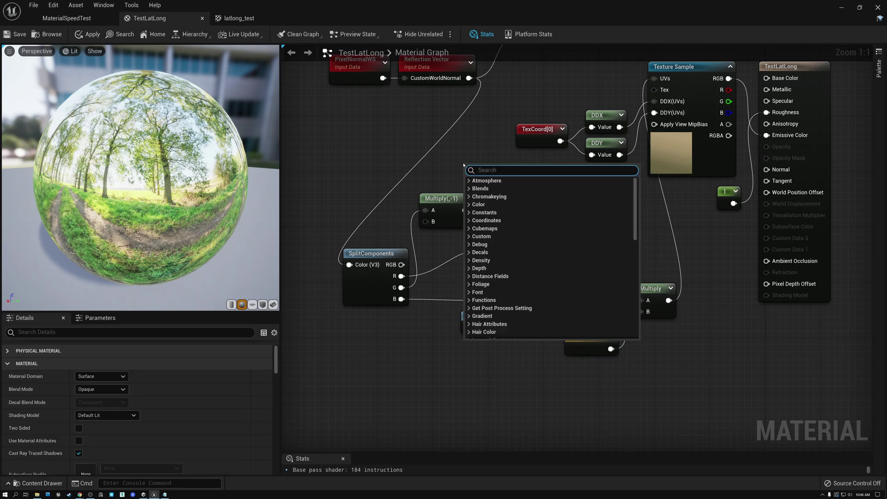
Add Arctangent2Fast with Multiply(-1) into Y, SplitComponents R into X, and output into Add B
type("arc")
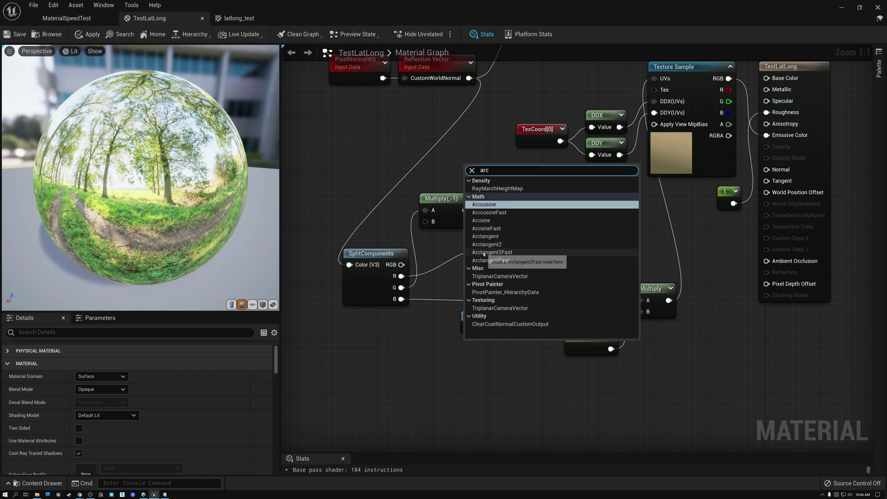
left_click(497, 254)
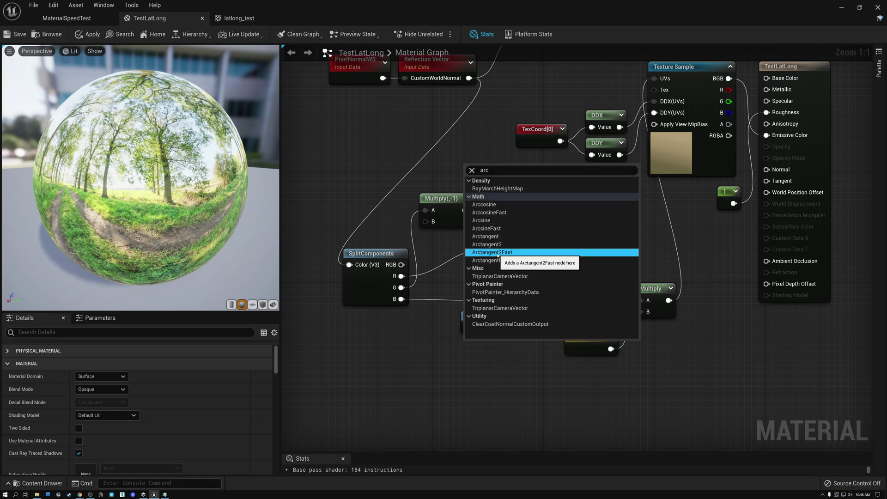
left_click_drag(484, 165, 505, 157)
left_click_drag(466, 210, 488, 168)
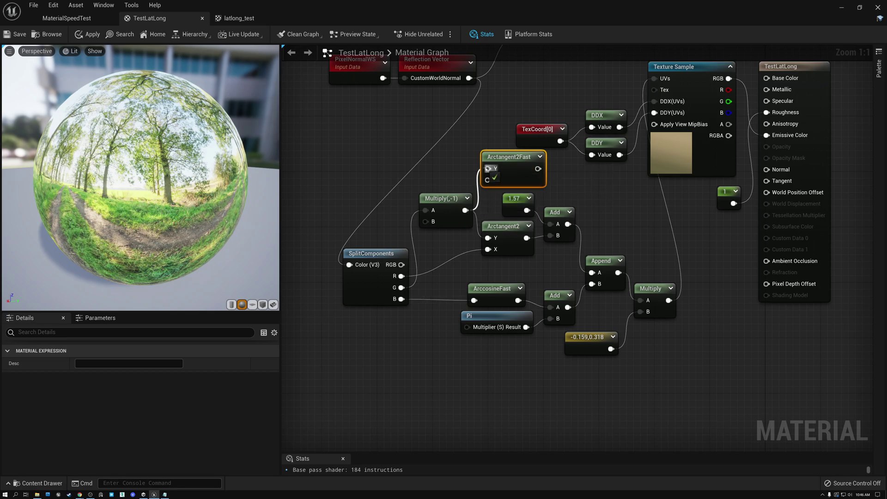
left_click_drag(401, 276, 488, 249)
left_click_drag(538, 169, 553, 239)
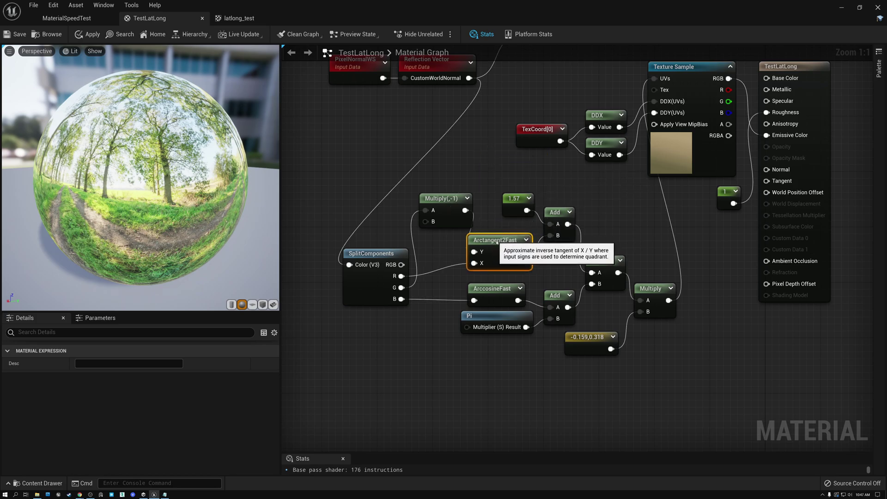
right_click_drag(586, 193, 577, 233)
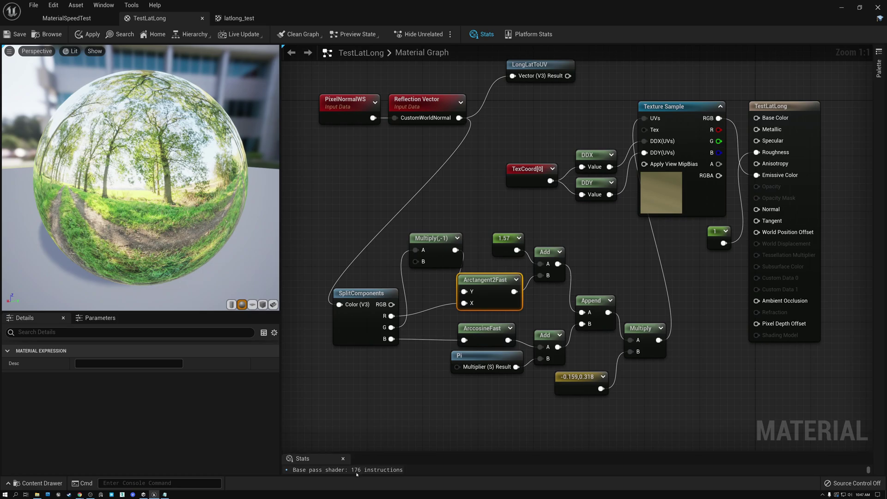
Wire the fast graph's Multiply output into the texture UVs and orbit the preview to check the reflection
left_click_drag(329, 232, 671, 398)
left_click_drag(531, 67, 637, 122)
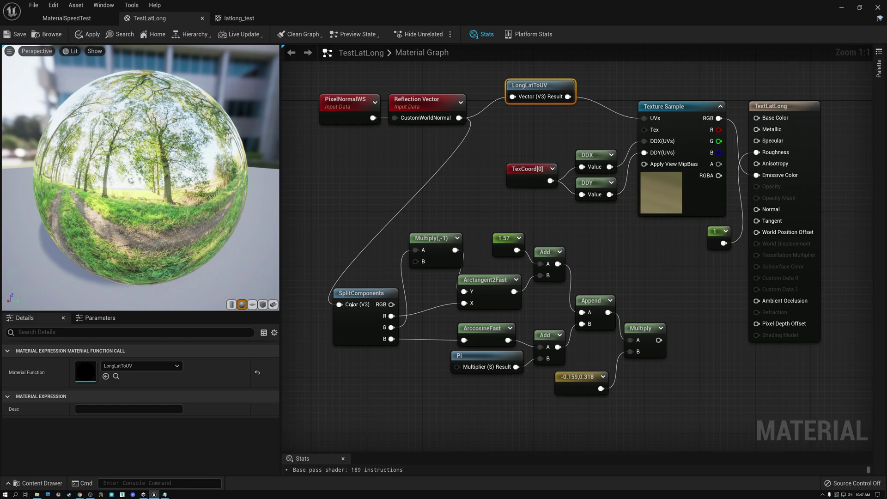
left_click_drag(349, 244, 653, 391)
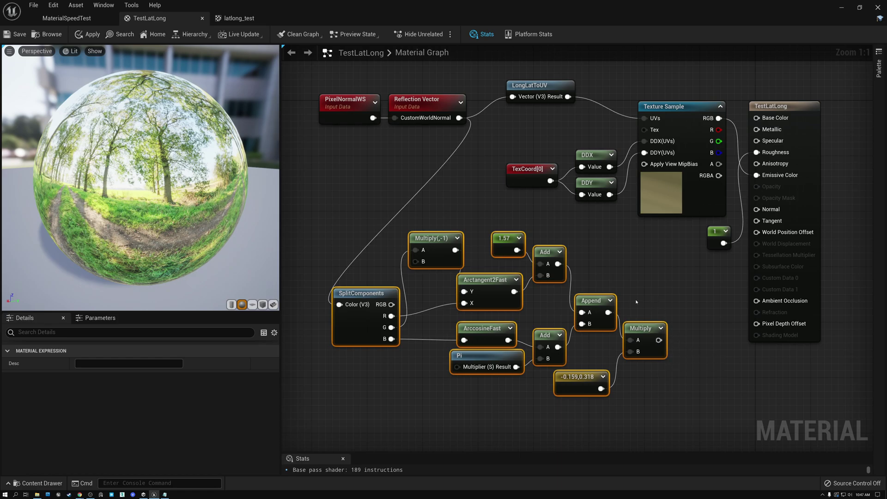
left_click(528, 86)
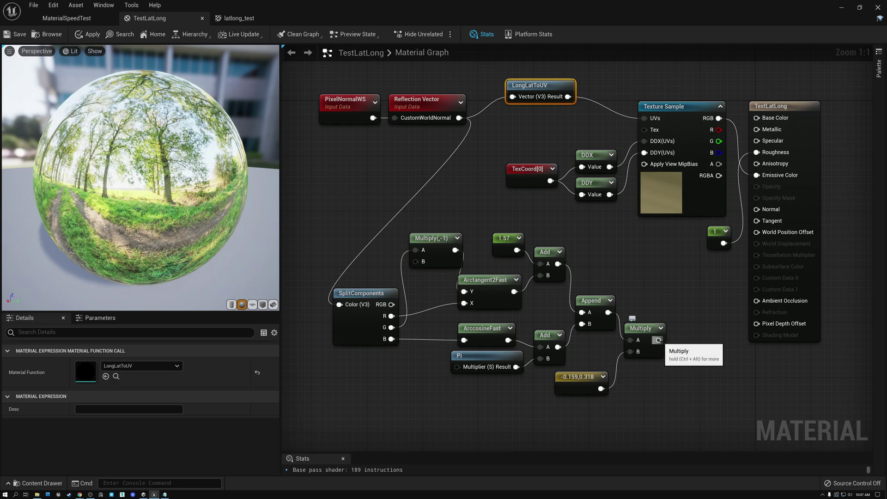
left_click_drag(658, 340, 644, 118)
left_click_drag(182, 198, 134, 198)
Reconnect the LongLatToUV Result to the texture UVs, returning the shader to 189 instructions
left_click_drag(568, 96, 644, 118)
mouse_move(139, 161)
left_mouse_down()
mouse_move(139, 212)
mouse_move(138, 164)
left_mouse_up()
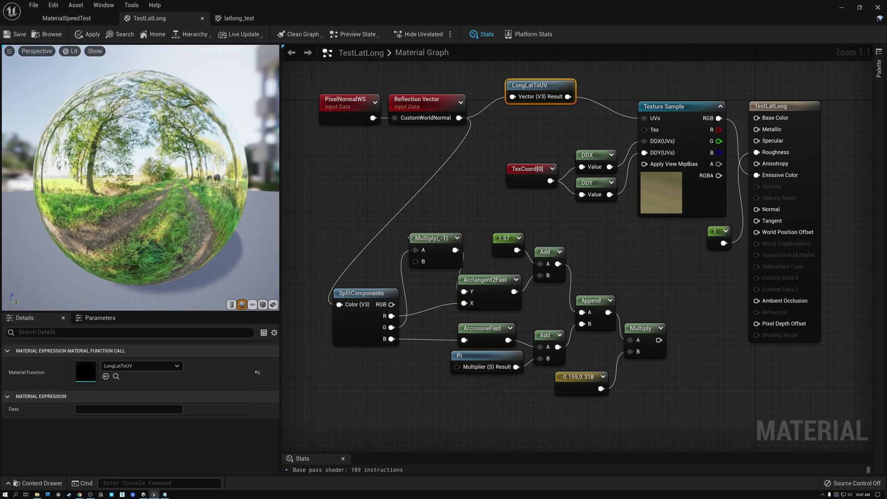
left_click_drag(334, 241, 644, 389)
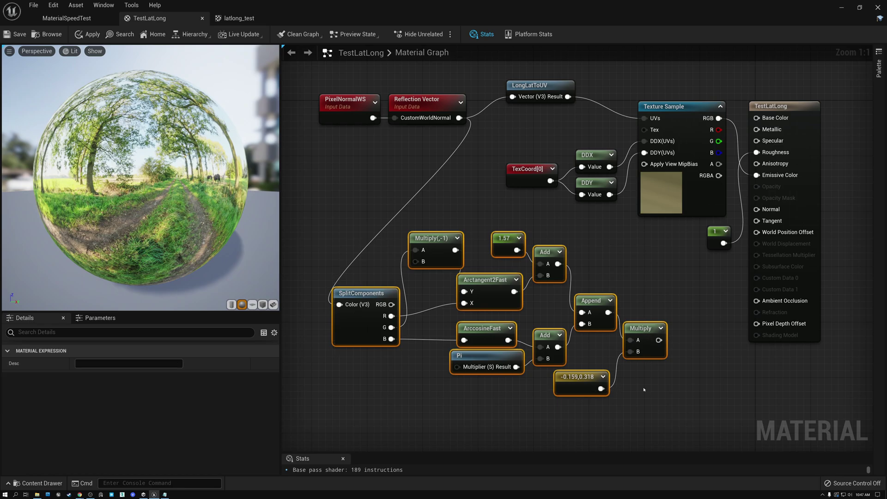
left_click(544, 308)
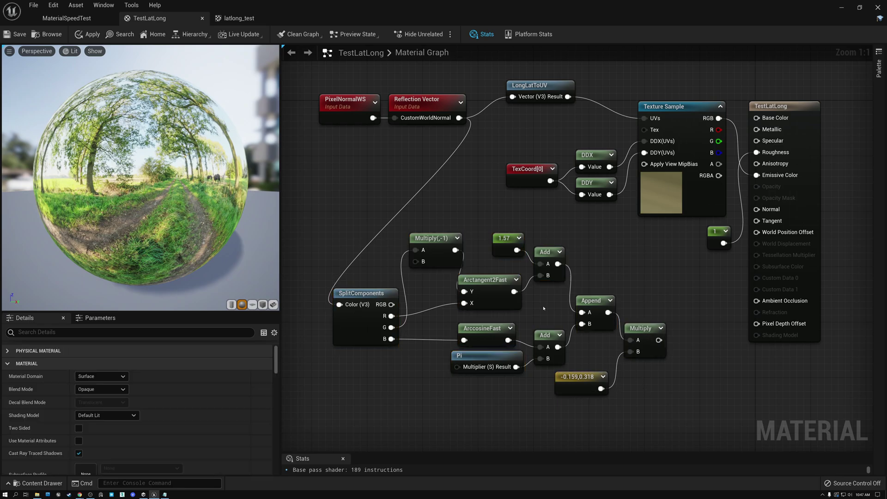
left_click(531, 90)
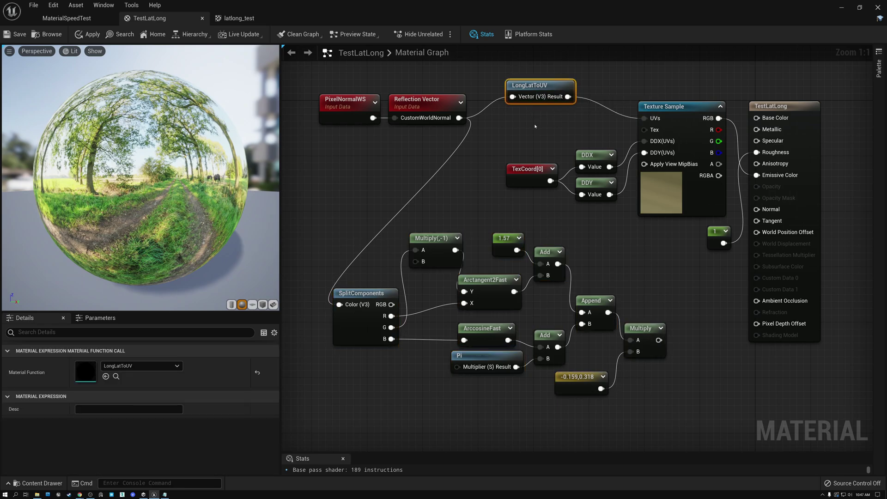
mouse_move(536, 89)
Compare the LongLatToUV function node against the hand-built lat-long node group
left_click(345, 222)
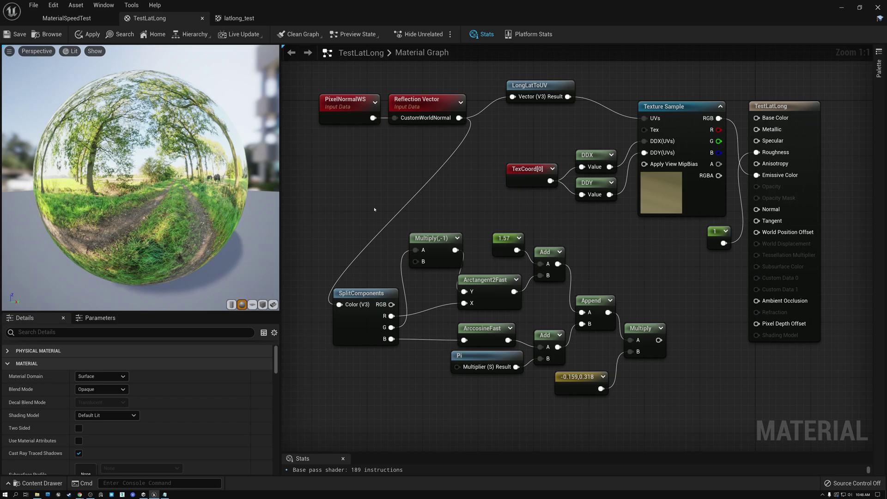
left_click(536, 87)
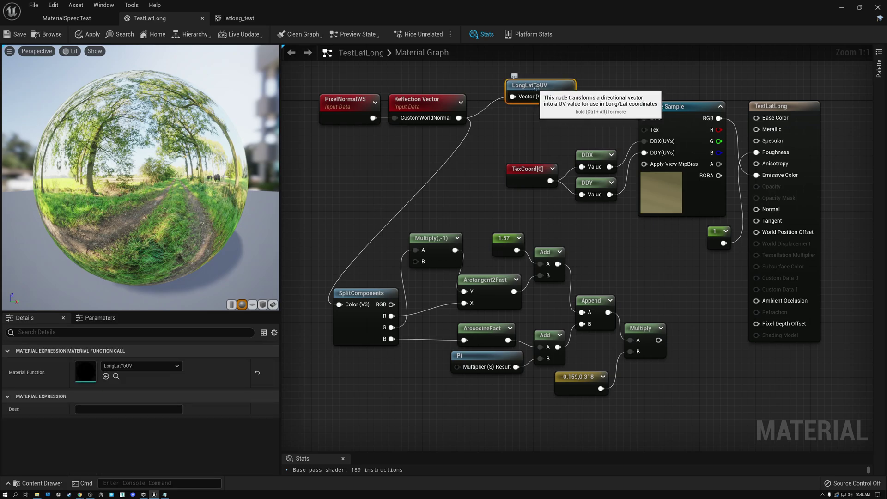
left_click_drag(342, 217, 661, 390)
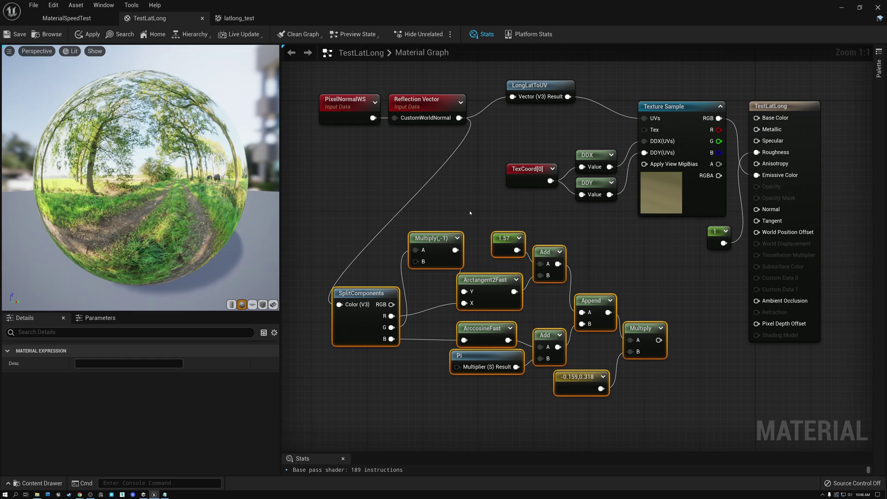
left_click(470, 213)
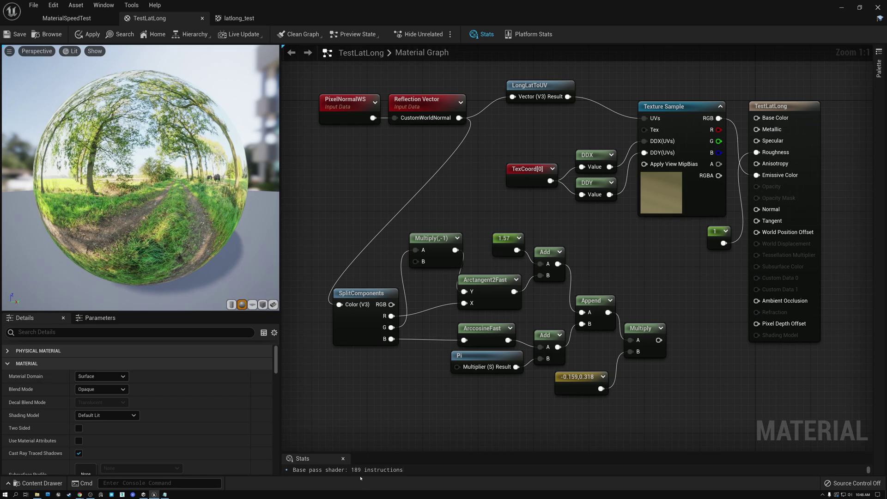
Feed the Multiply output into the texture UVs, then compare the fast-trig group with LongLatToUV again
left_click_drag(658, 340, 644, 119)
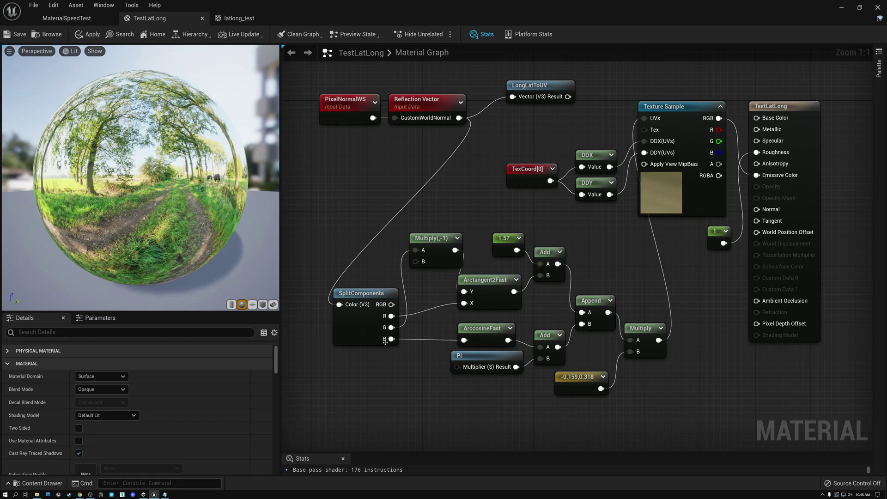
left_click_drag(338, 236, 651, 400)
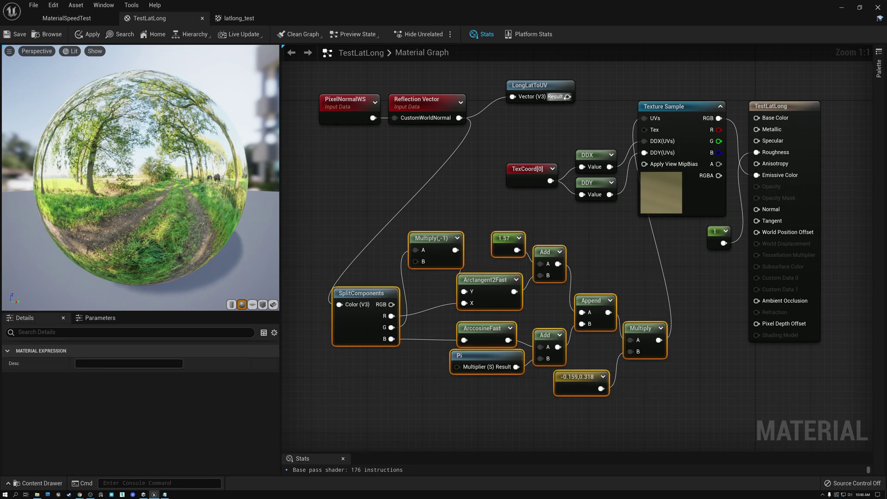
left_click(535, 86)
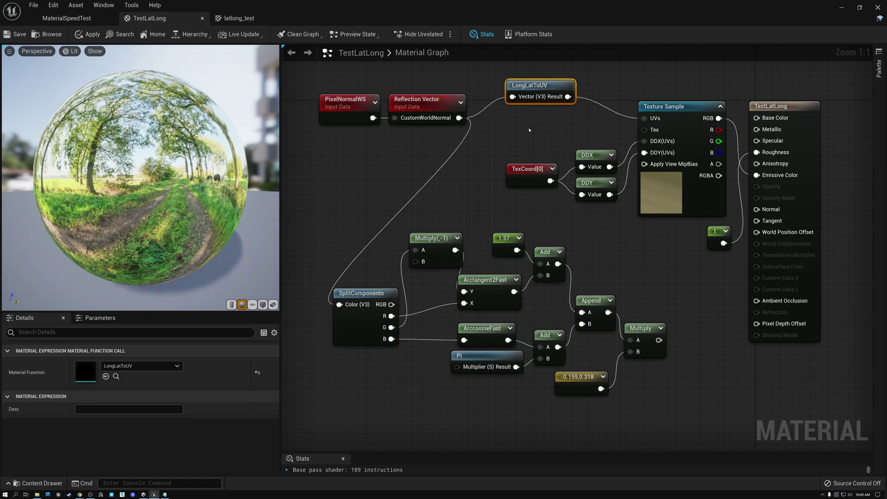
left_click_drag(327, 222, 683, 402)
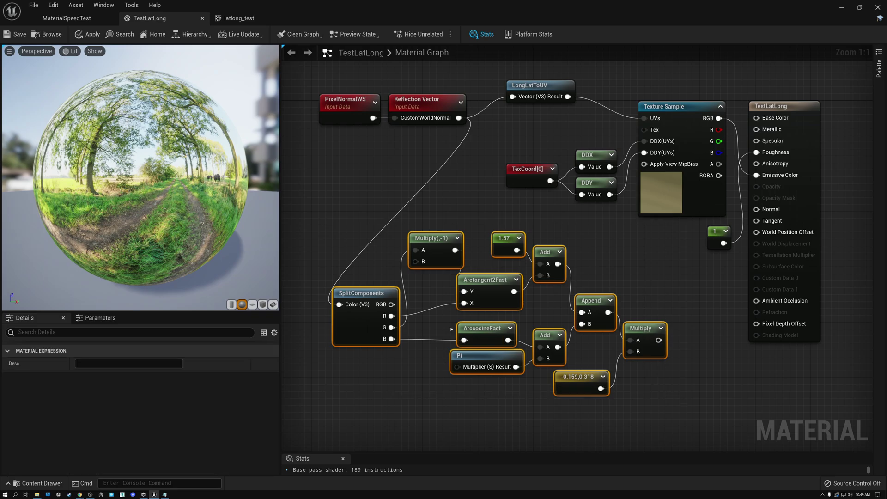
left_click(429, 294)
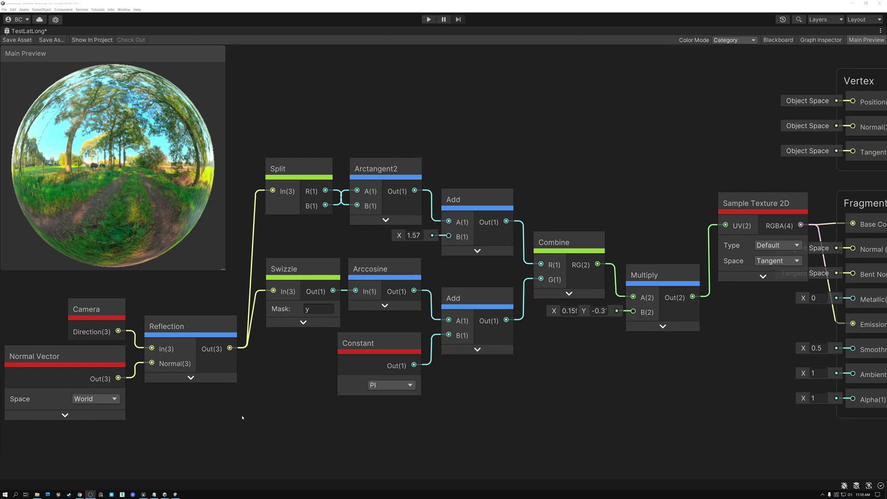
Point out the camera direction and world-space normal inputs feeding the Reflection node
left_click(96, 313)
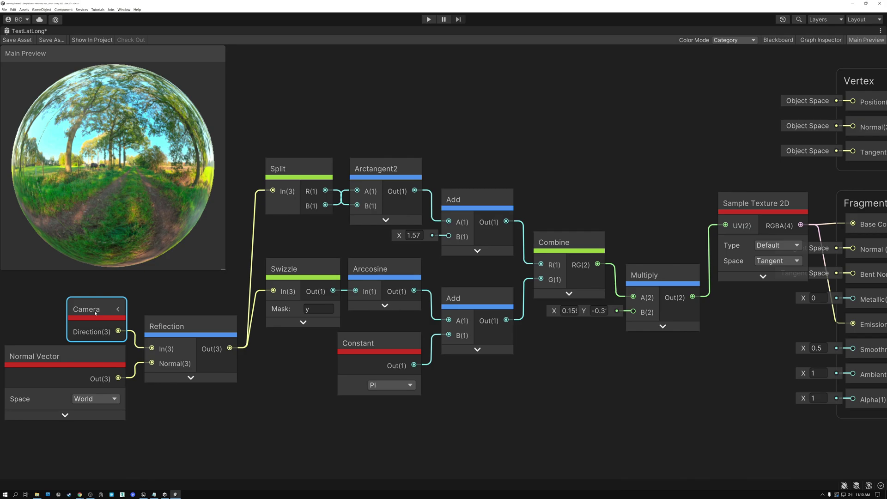
left_click(73, 383)
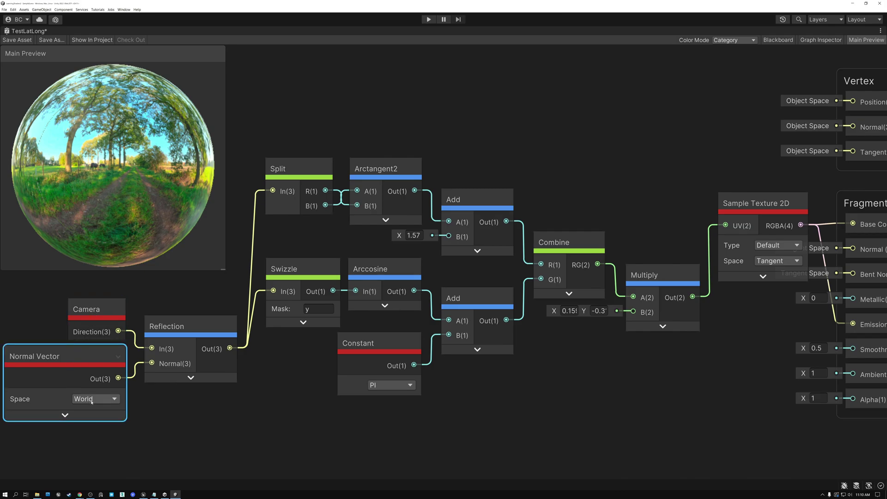
left_click(176, 327)
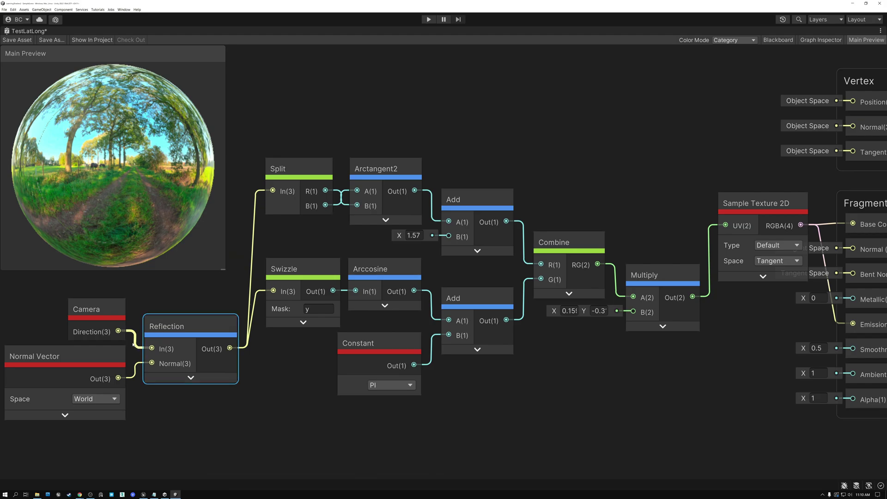
left_click(73, 357)
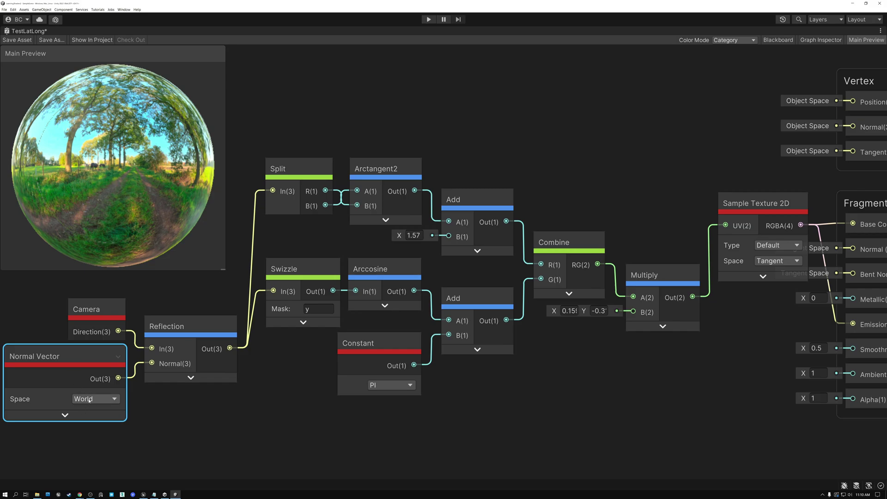
left_click(89, 310)
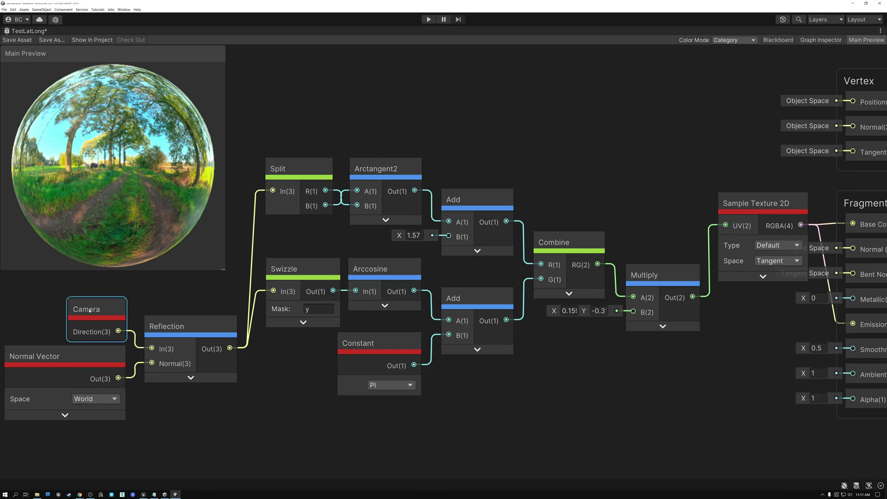
left_click(85, 355)
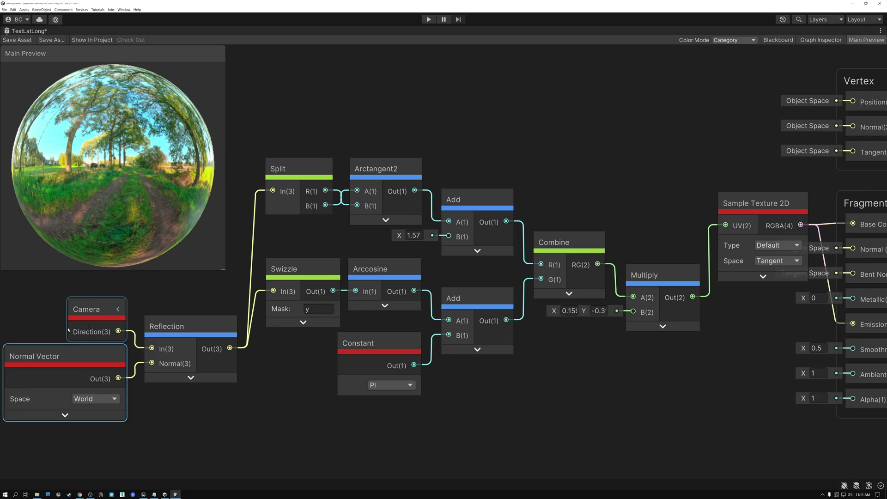
left_click(179, 322)
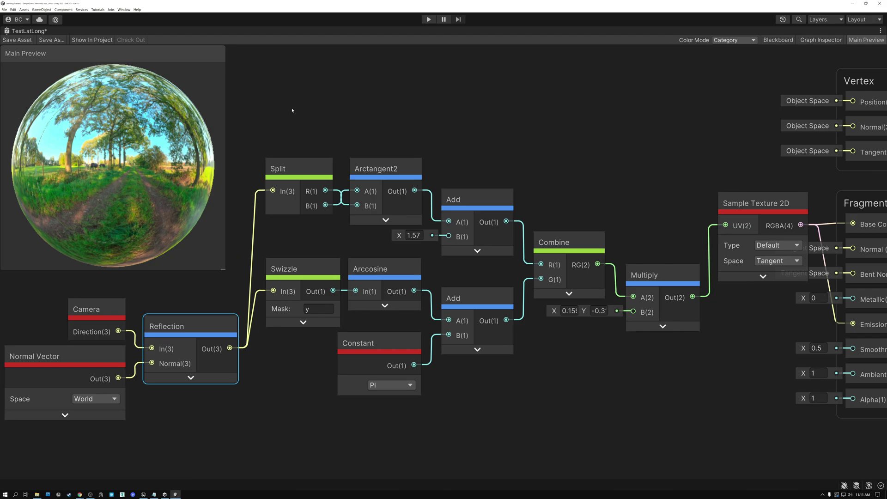
Move Arctangent2 up beside Split and confirm the Add node's 1.57 offset
left_click_drag(292, 108, 365, 169)
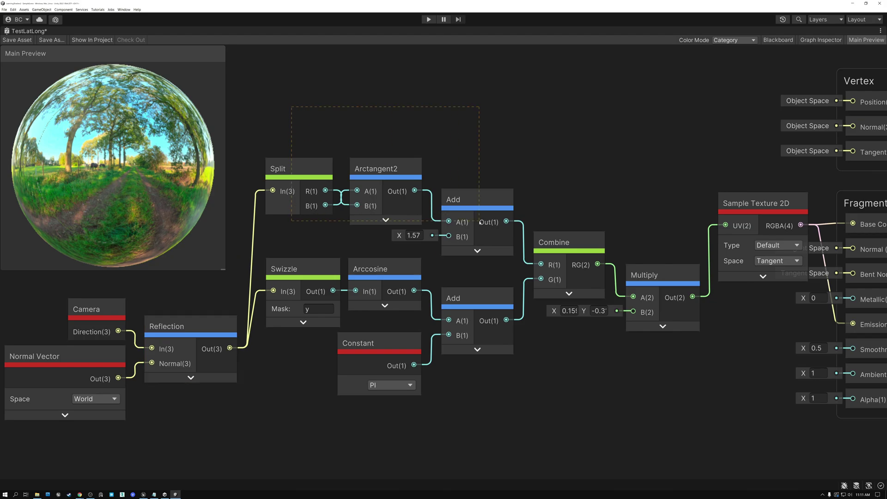
left_click_drag(480, 222, 480, 222)
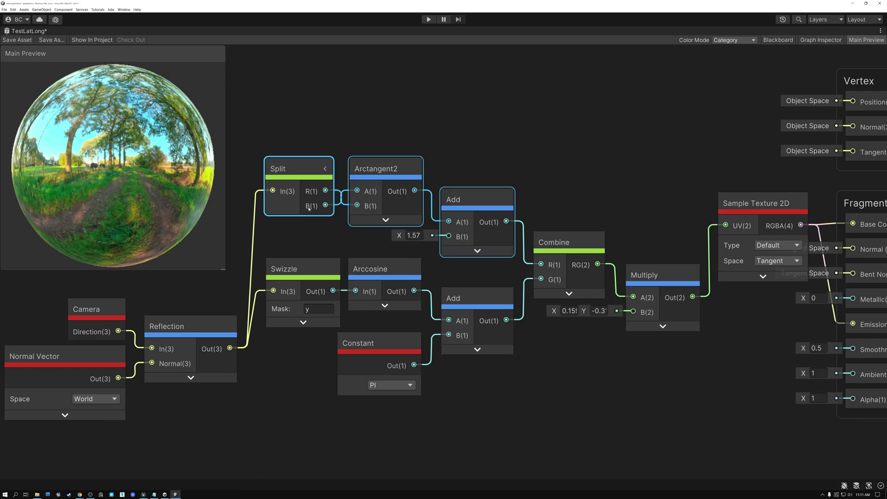
left_click(202, 327)
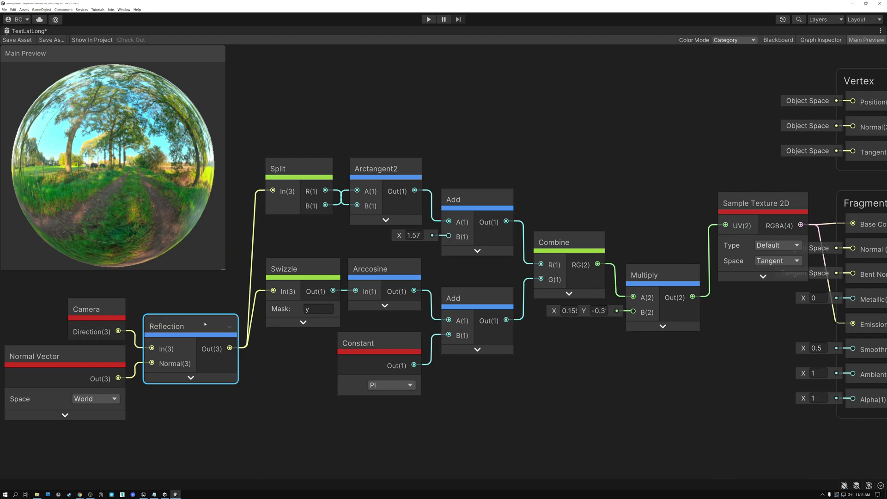
mouse_move(378, 170)
left_mouse_down()
mouse_move(388, 160)
mouse_move(379, 155)
left_mouse_up()
left_click(469, 197)
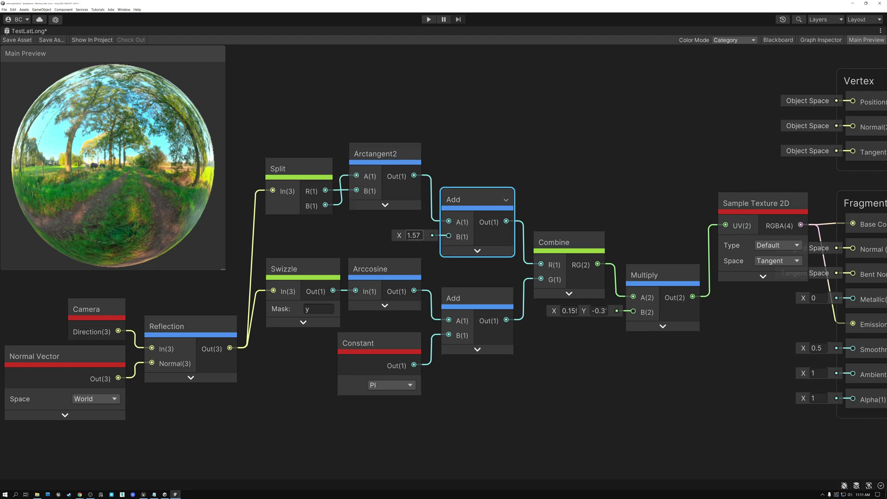
key("Return")
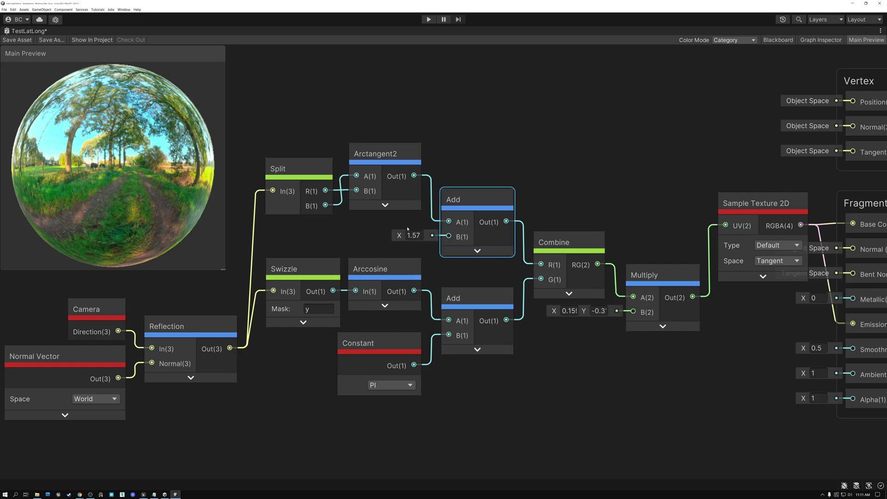
Shift the Reflection node slightly right, reviewing the y Swizzle, Arccosine and PI Constant
left_click_drag(277, 110, 478, 215)
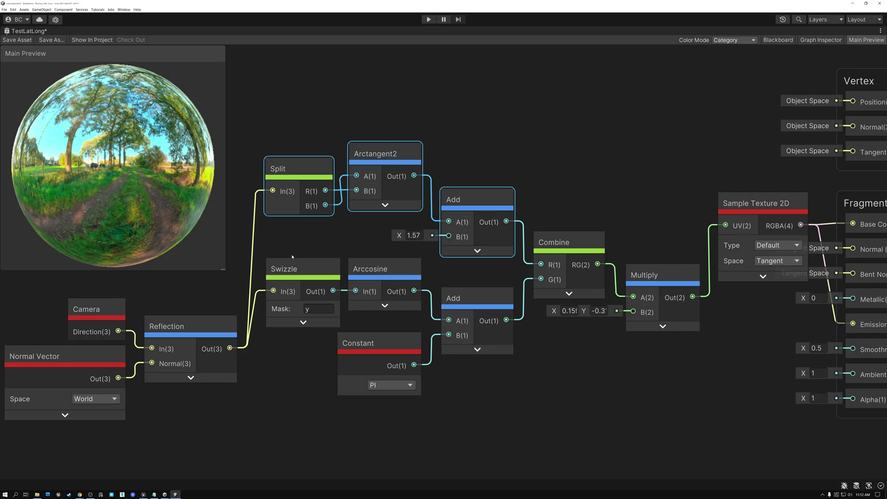
left_click(314, 310)
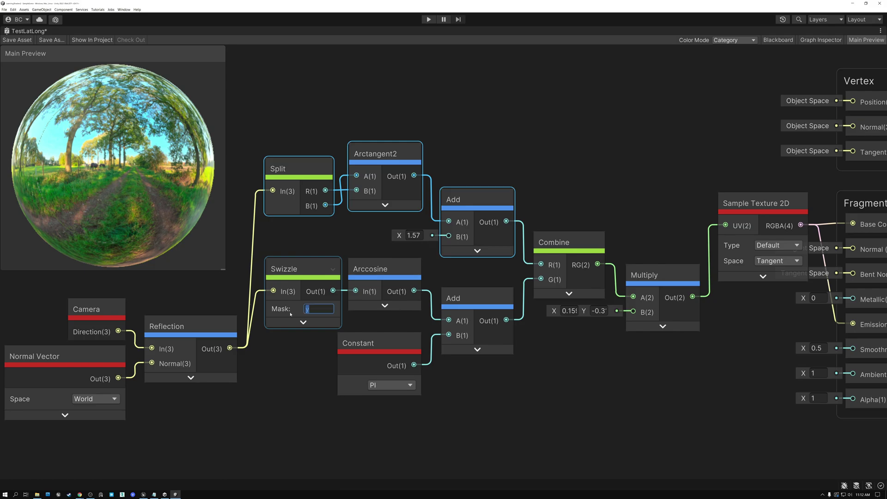
mouse_move(184, 326)
left_mouse_down()
mouse_move(267, 323)
mouse_move(190, 326)
left_mouse_up()
left_click(387, 270)
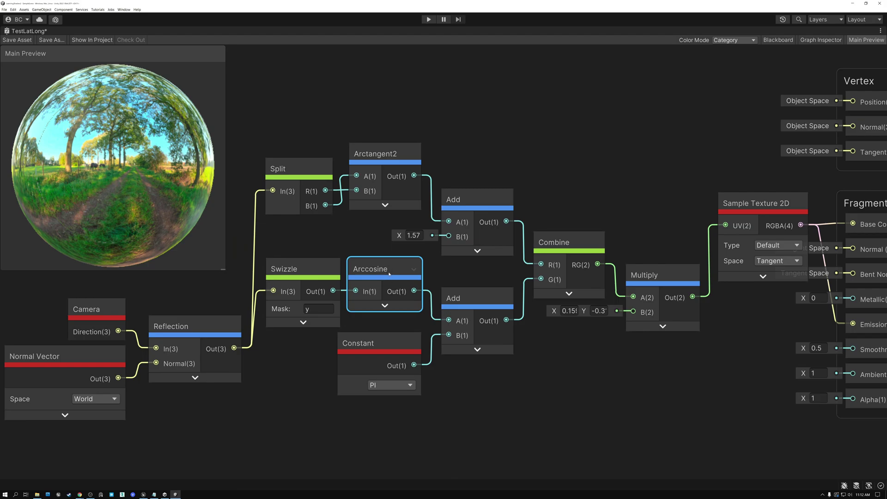
left_click(379, 339)
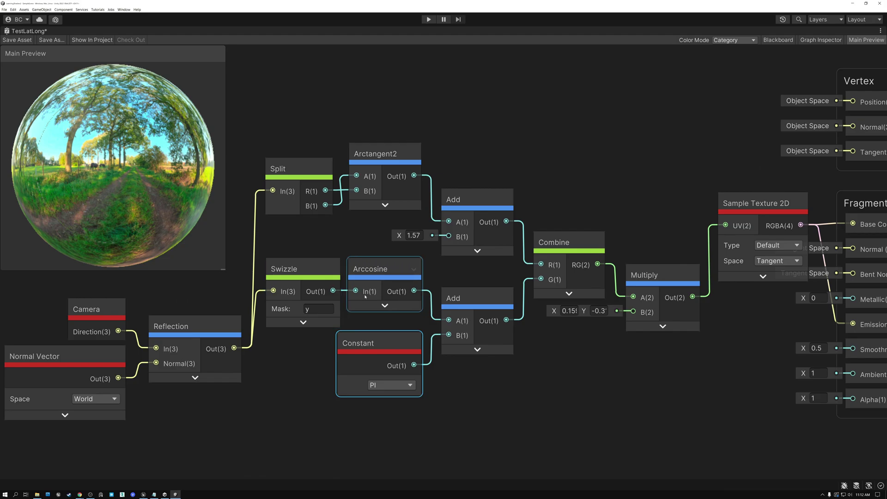
Select the longitude and latitude branches and show where Combine joins both angles
left_click_drag(308, 117, 483, 214)
left_click_drag(290, 254, 414, 297)
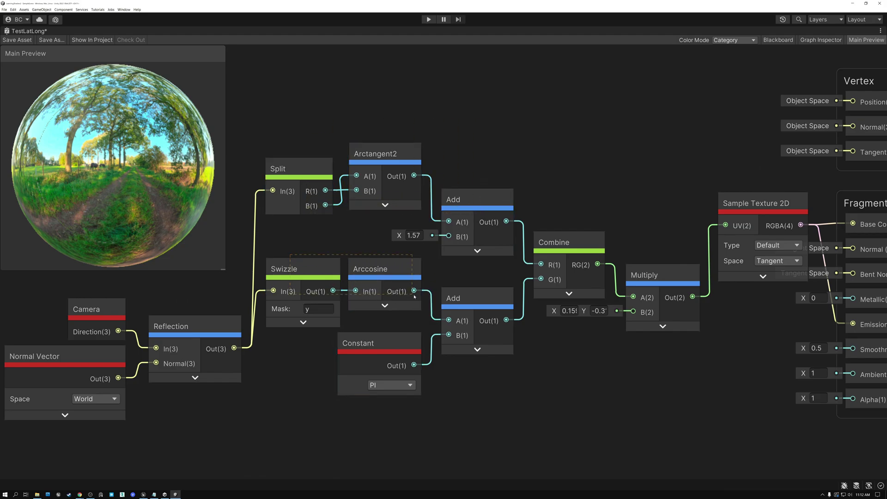
left_click_drag(463, 330, 462, 330)
left_click(558, 240)
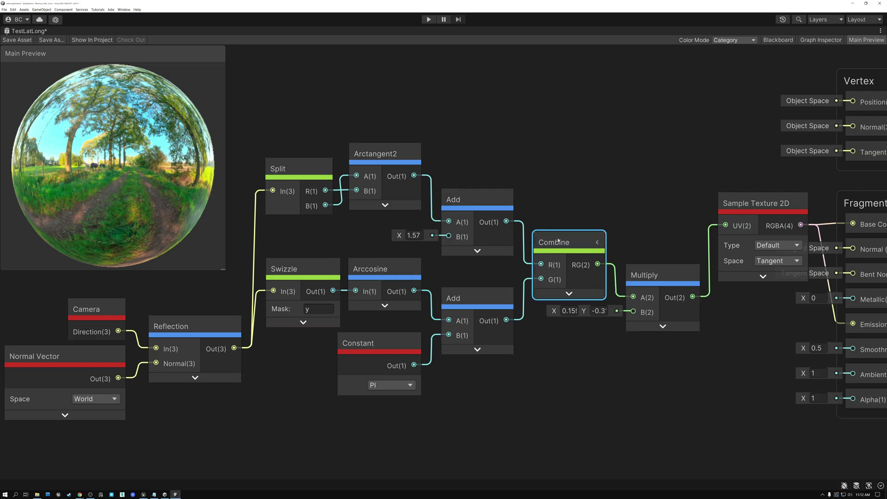
left_click(656, 275)
left_click(564, 311)
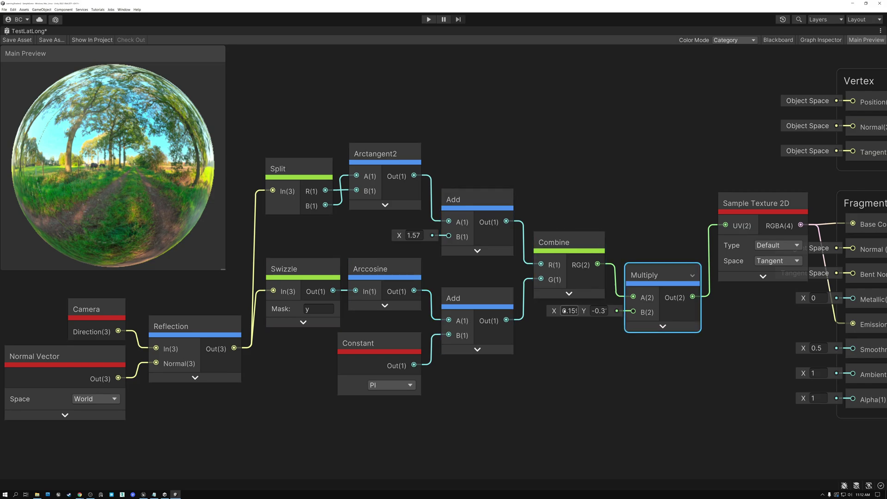
double_click(564, 310)
key("Left")
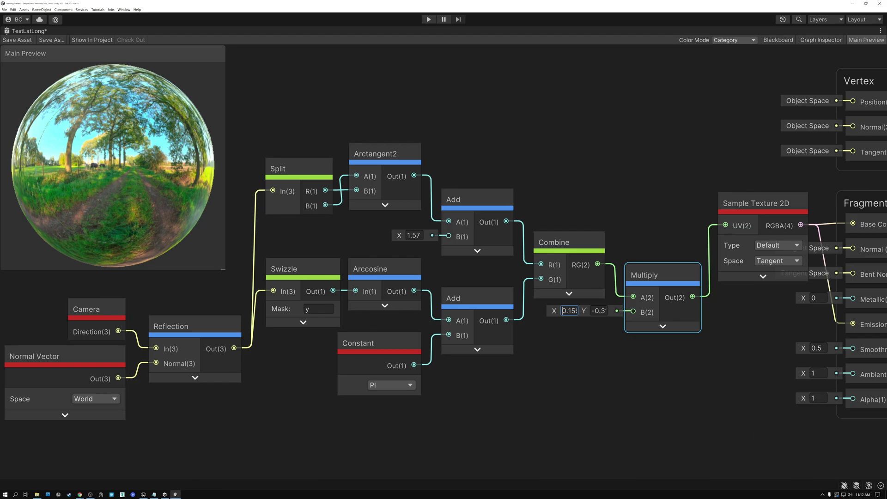
left_click(664, 271)
left_click_drag(286, 90, 479, 314)
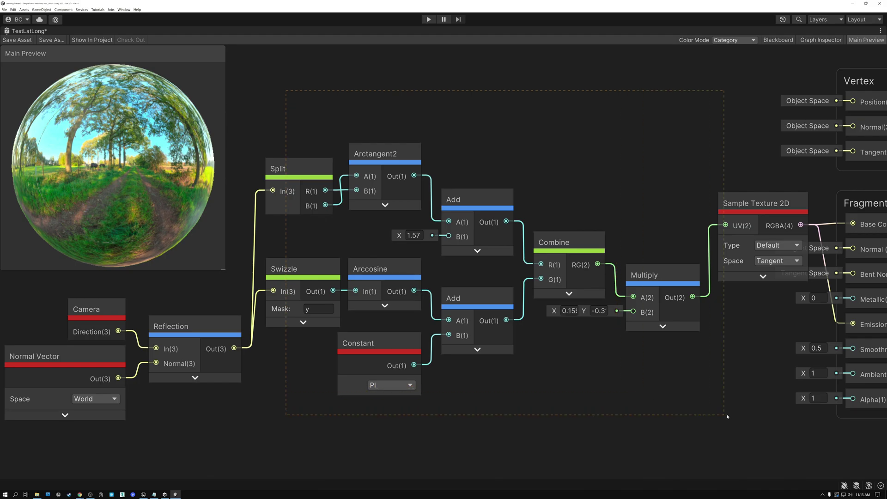
left_click_drag(727, 416, 726, 415)
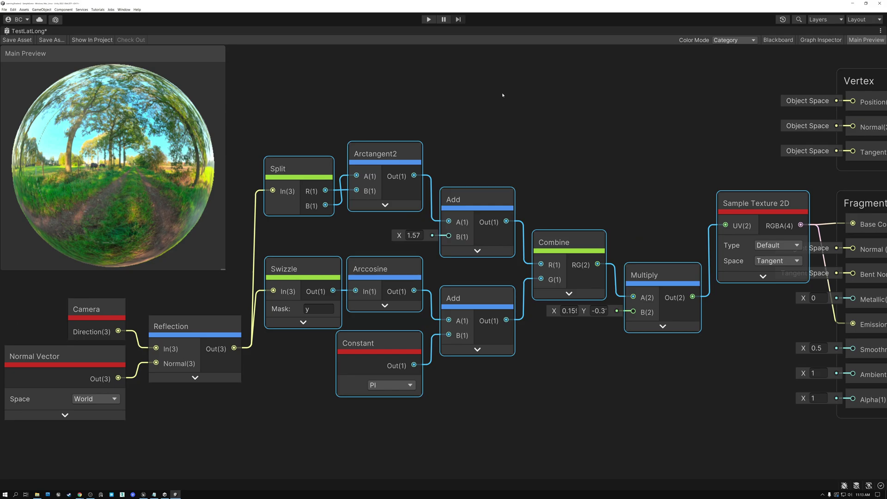
left_click(301, 93)
left_click_drag(766, 444, 725, 434)
left_click(300, 80)
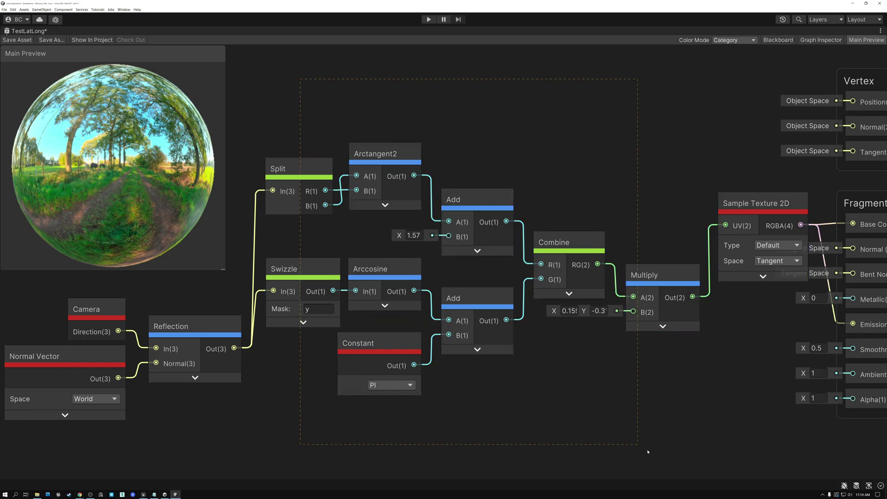
left_click_drag(648, 452, 632, 428)
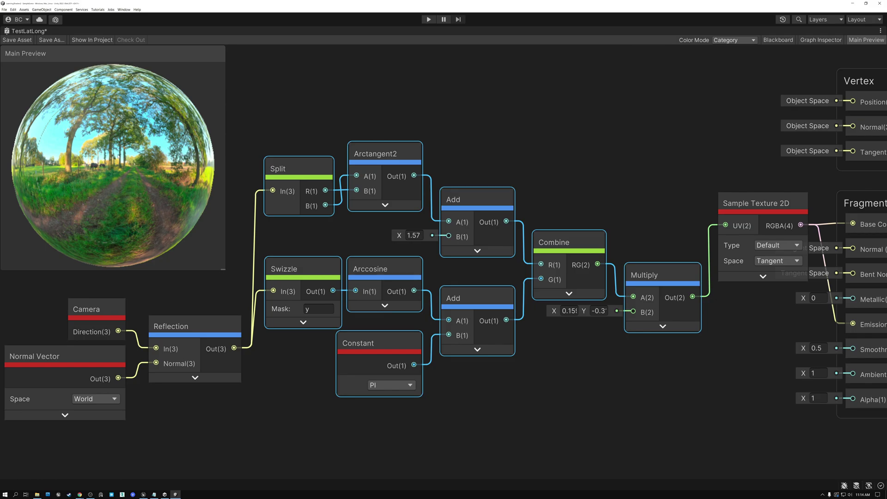
left_click(516, 125)
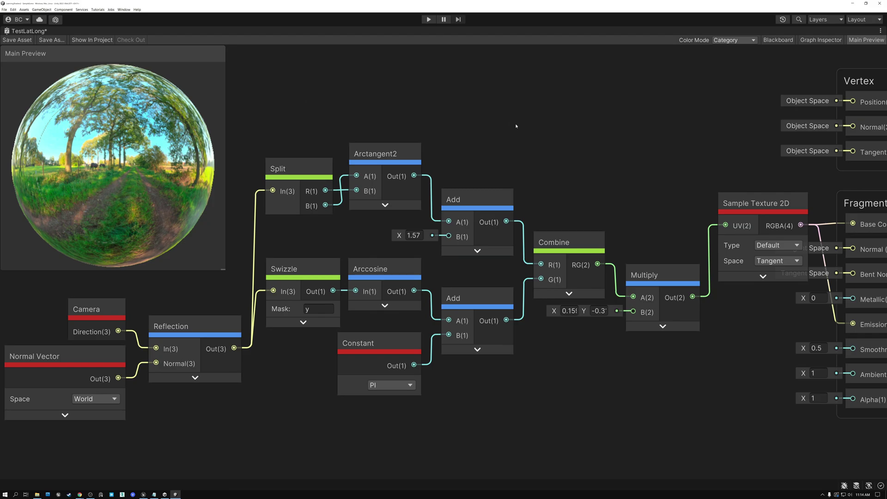